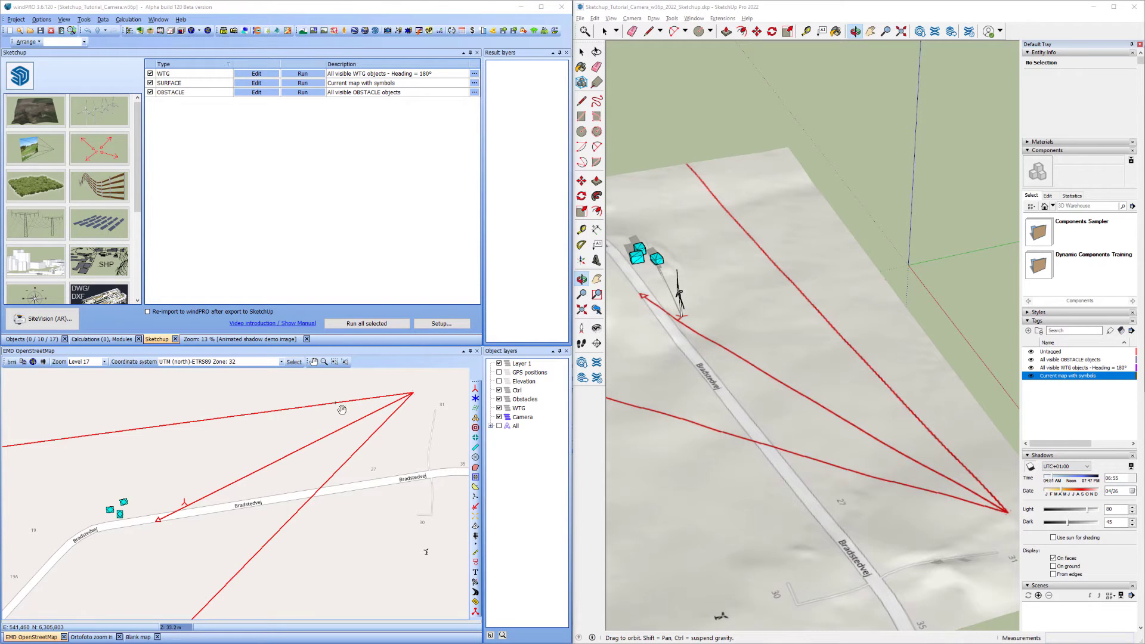
# Select the camera on the map and add a photomontage export for "Animated shadow demo image" with a projection distance of 1,000 m.
pyautogui.click(418, 399)
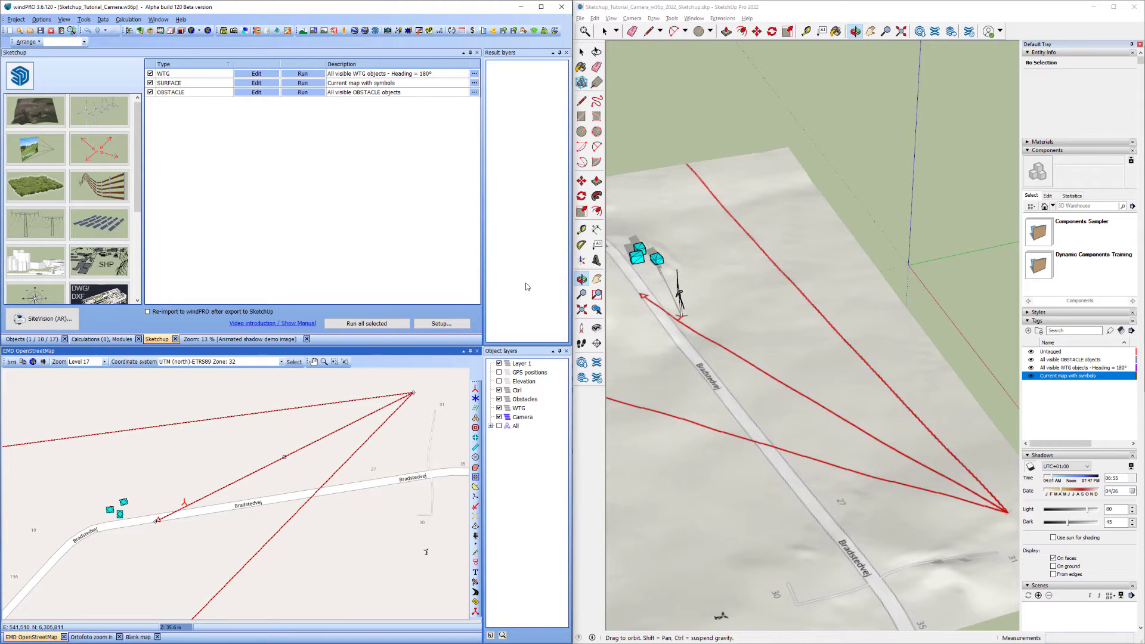
pyautogui.click(39, 149)
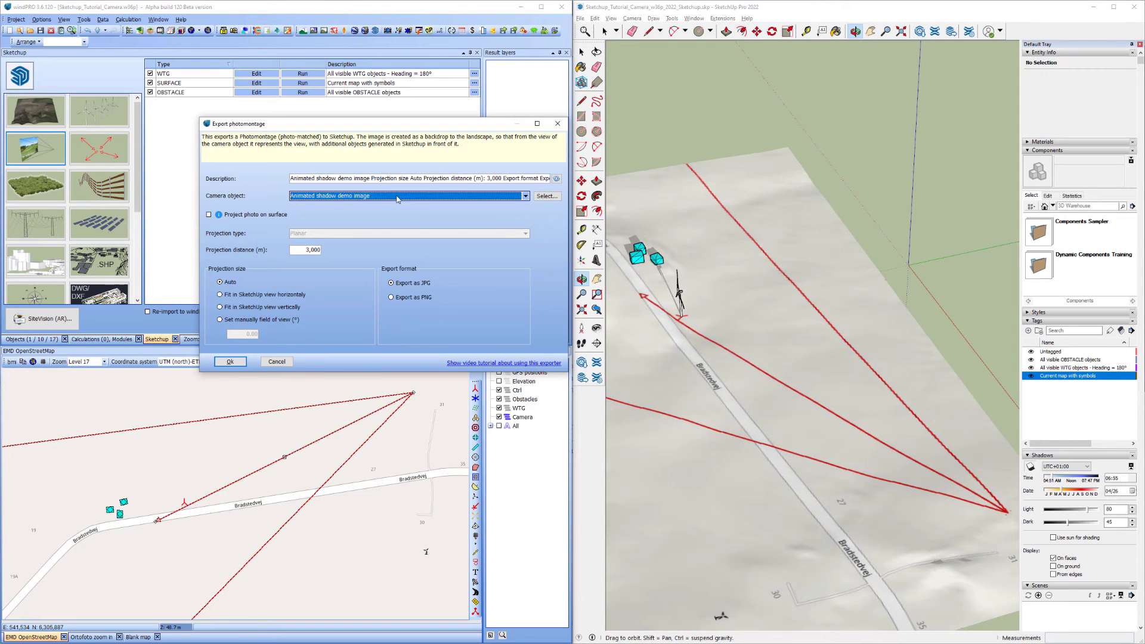
pyautogui.click(332, 197)
pyautogui.click(367, 204)
pyautogui.click(300, 251)
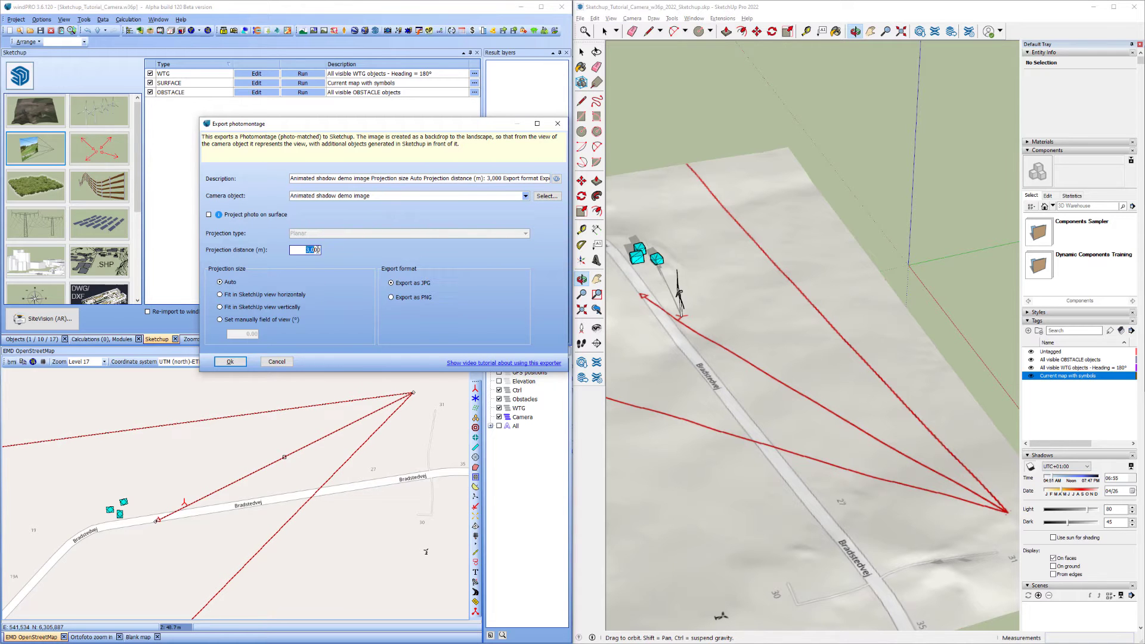
pyautogui.write('1000')
pyautogui.click(237, 363)
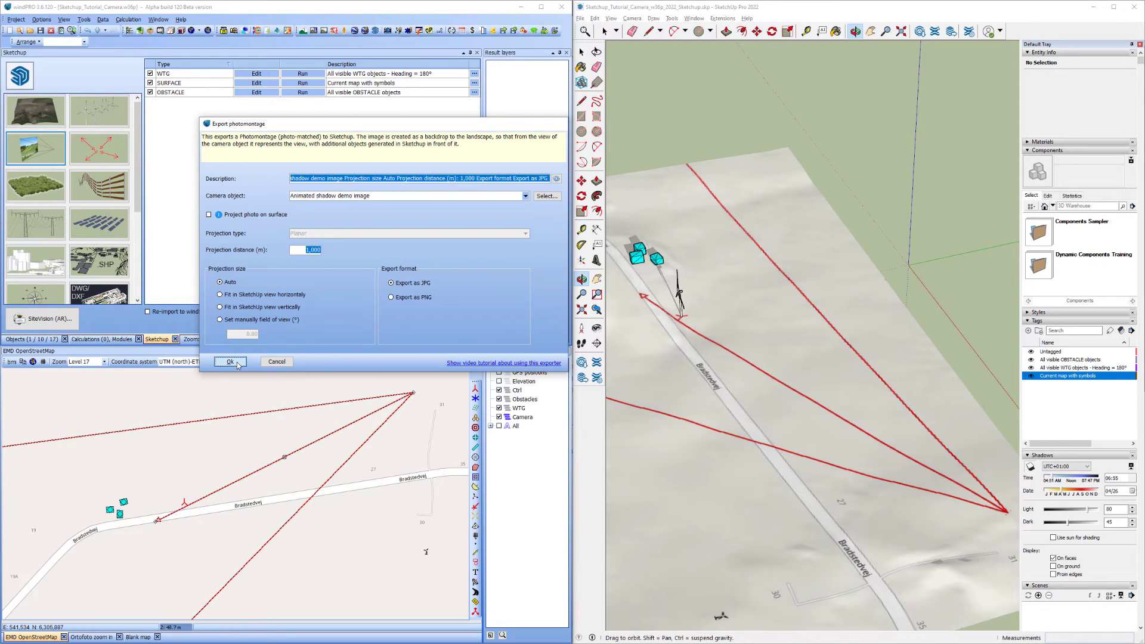
# Run the photomontage export to SketchUp, inspect the backdrop from another angle and return to the "Animated shadow demo image" scene.
pyautogui.click(304, 102)
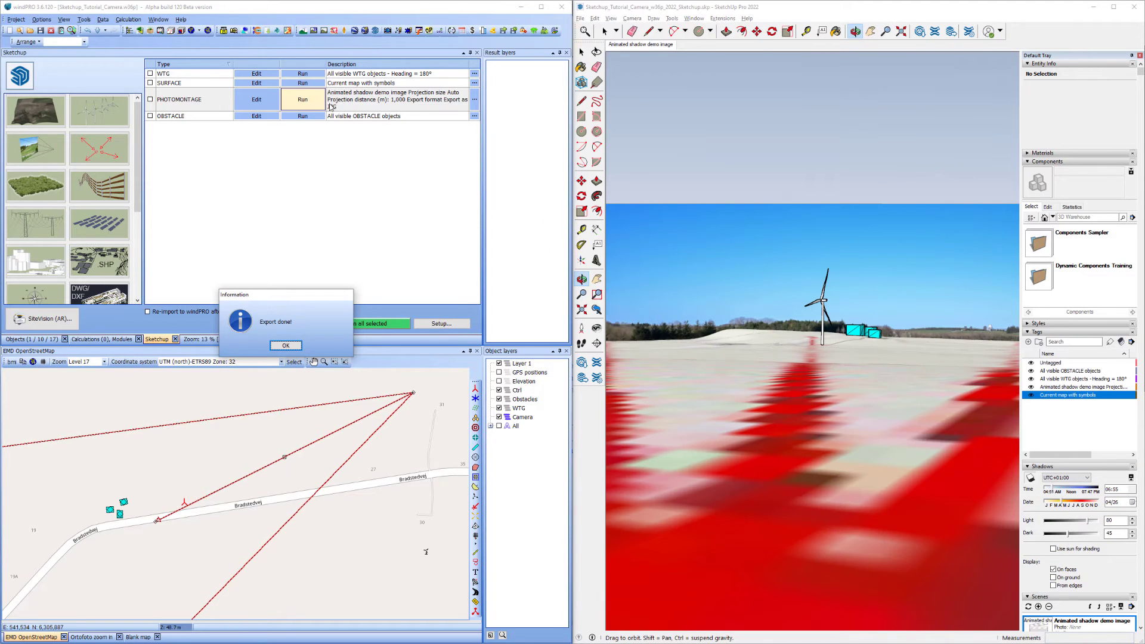
pyautogui.click(285, 346)
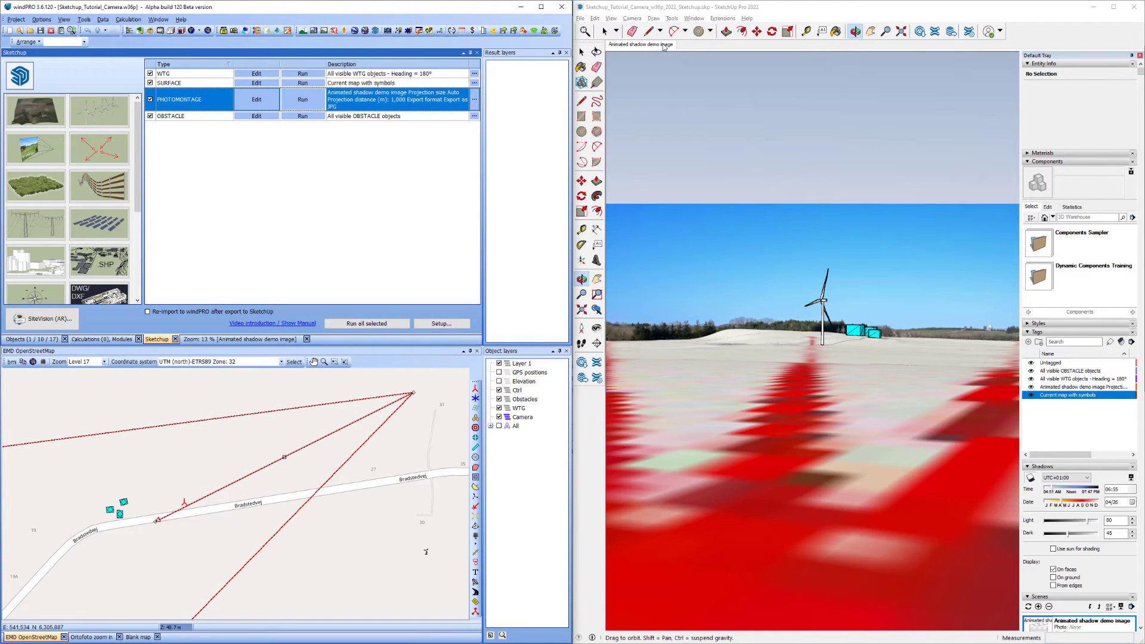
pyautogui.moveTo(696, 278); pyautogui.dragTo(758, 358)
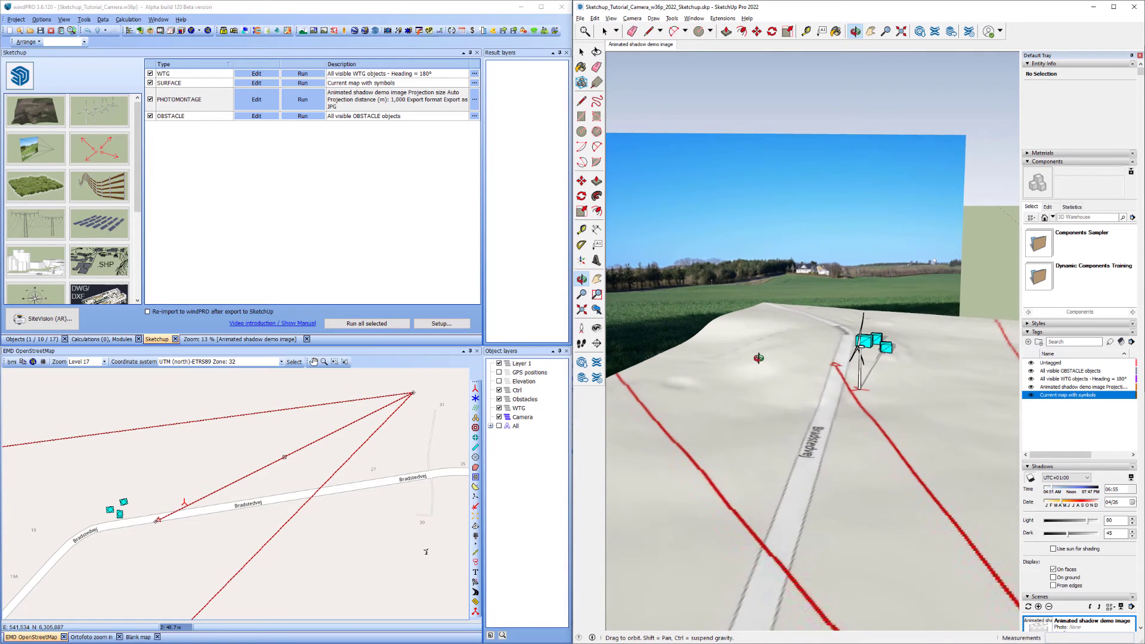
pyautogui.click(649, 46)
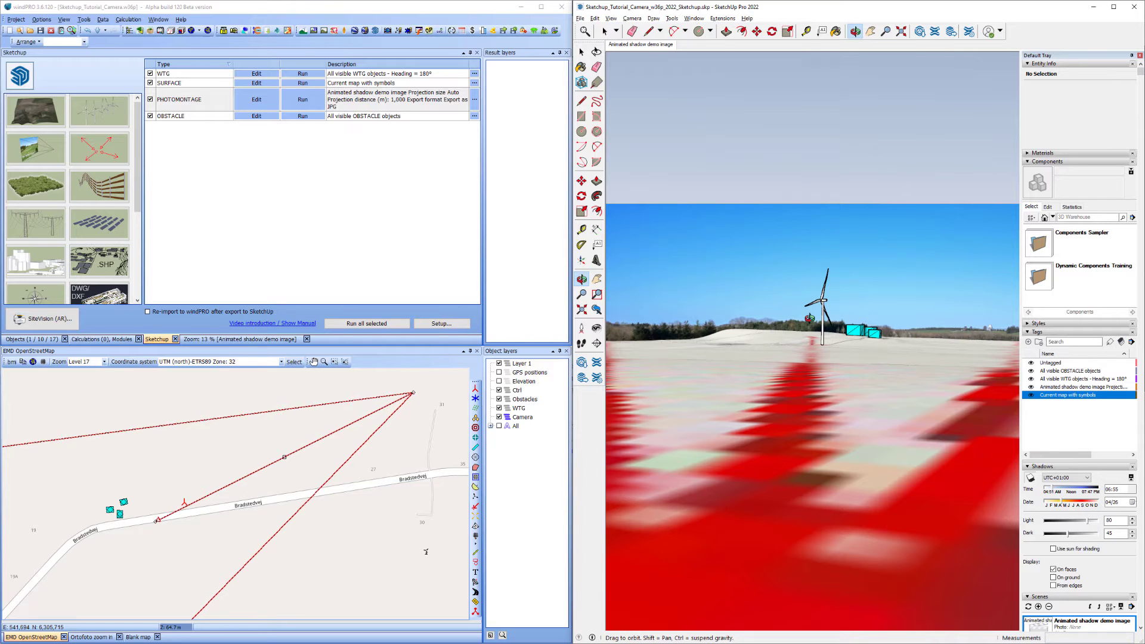
# Hide the "All visible OBSTACLE objects" tag, and toggle the "Current map with symbols" tag off and on to compare the terrain with the photo.
pyautogui.click(1031, 396)
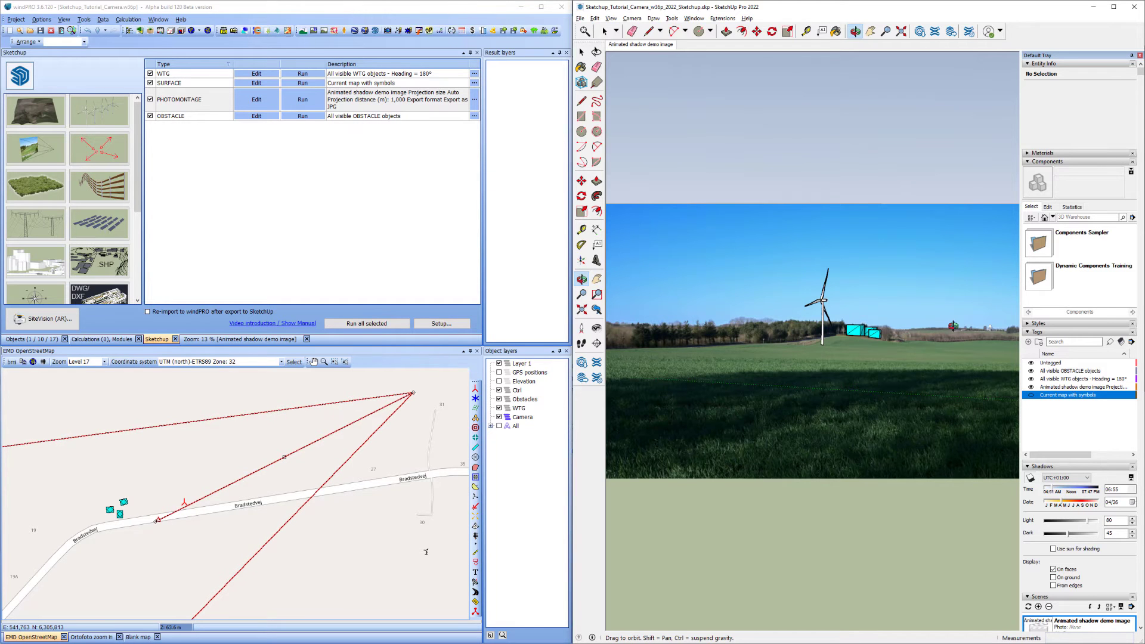
pyautogui.moveTo(1044, 371); pyautogui.dragTo(1044, 371)
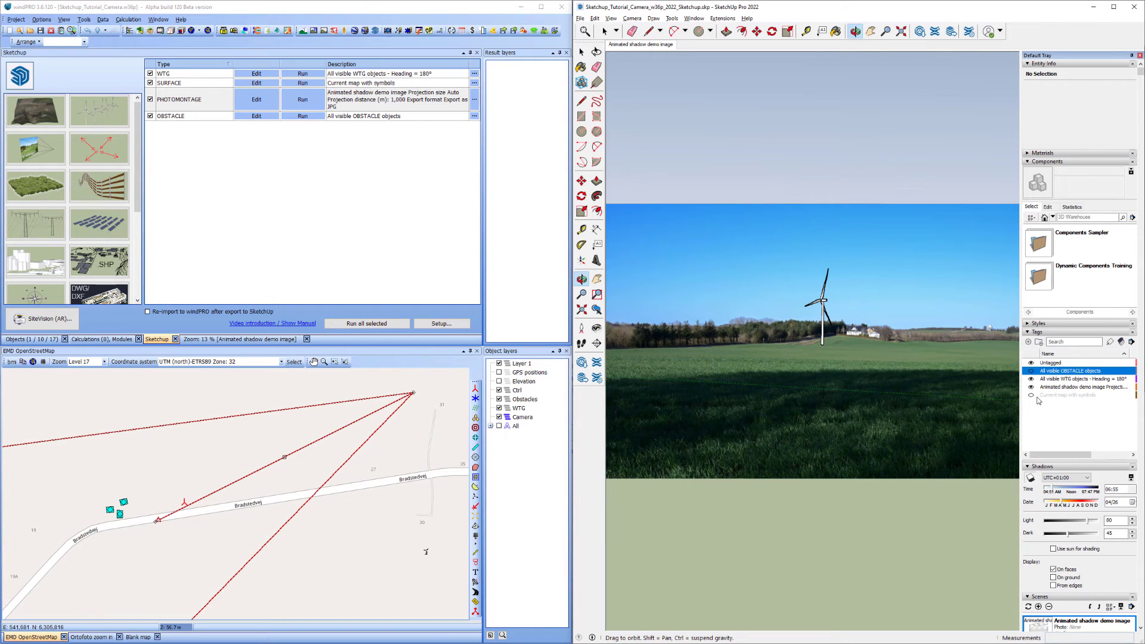
pyautogui.click(1031, 396)
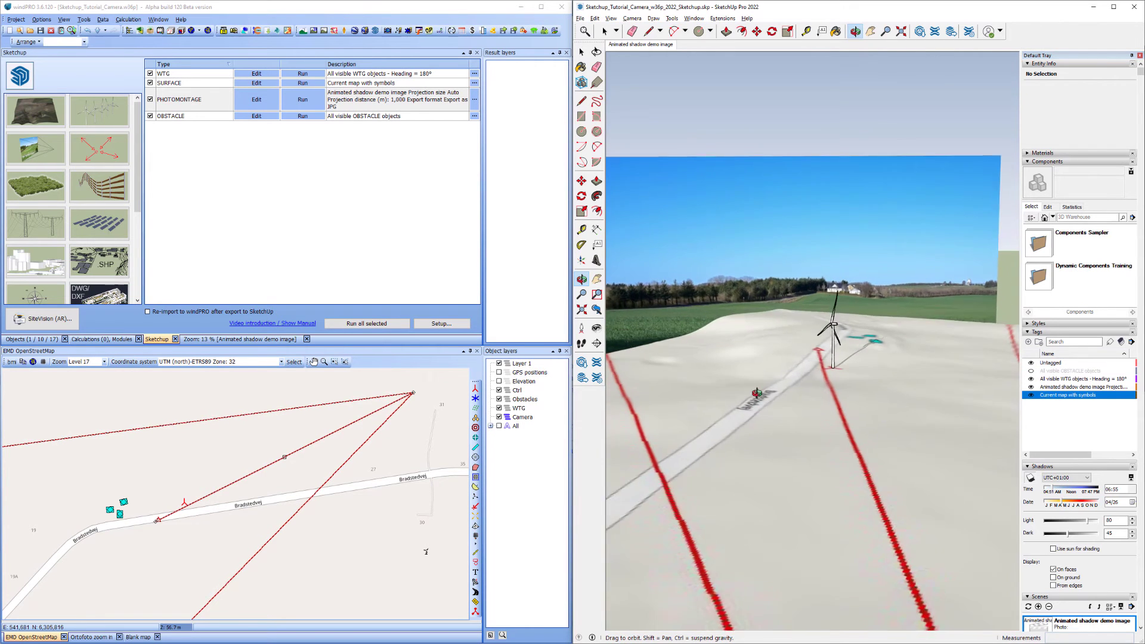
pyautogui.moveTo(748, 357)
pyautogui.mouseDown()
pyautogui.moveTo(749, 286)
pyautogui.moveTo(812, 339)
pyautogui.moveTo(813, 442)
pyautogui.mouseUp()
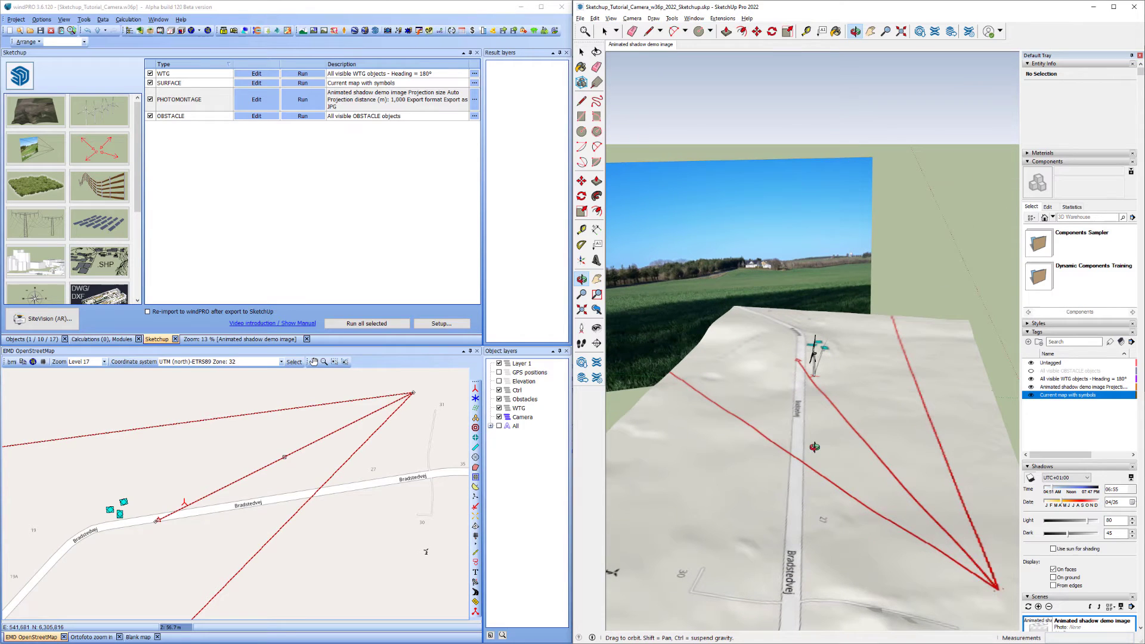
# Reopen the photomontage export settings in windPRO and return the SketchUp model to the "Animated shadow demo image" scene.
pyautogui.click(257, 100)
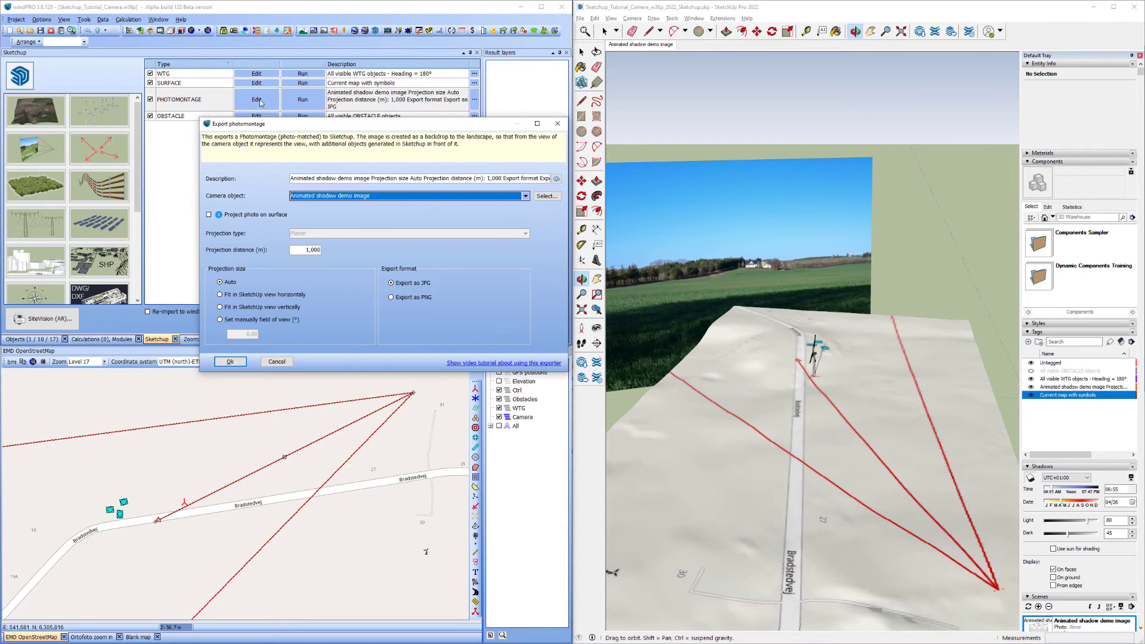
pyautogui.click(305, 251)
pyautogui.doubleClick(304, 249)
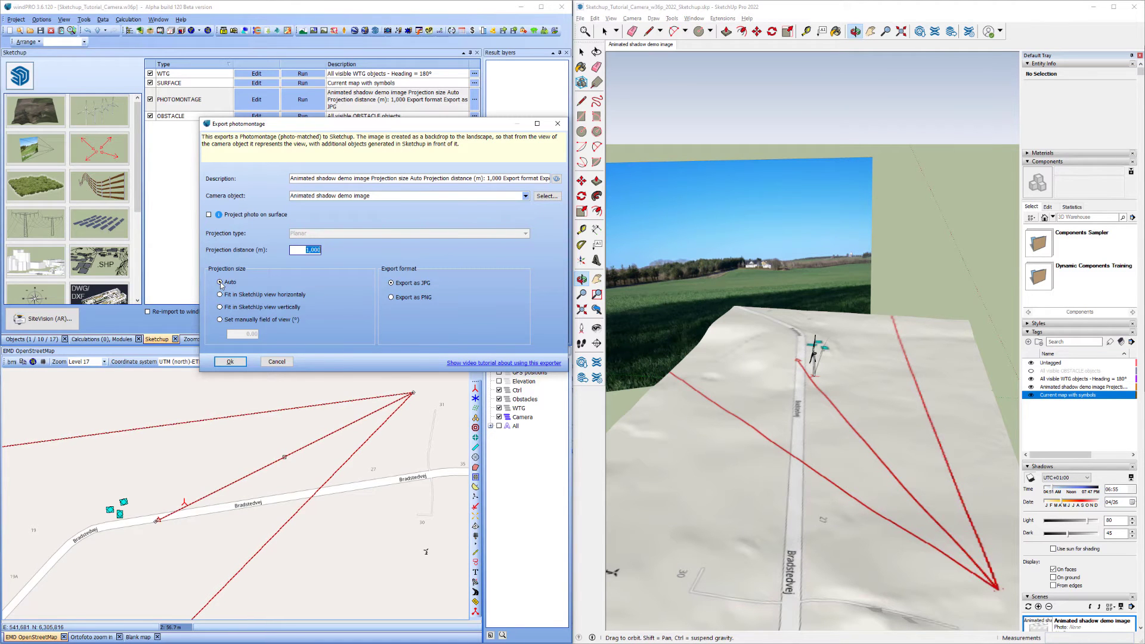
pyautogui.click(639, 47)
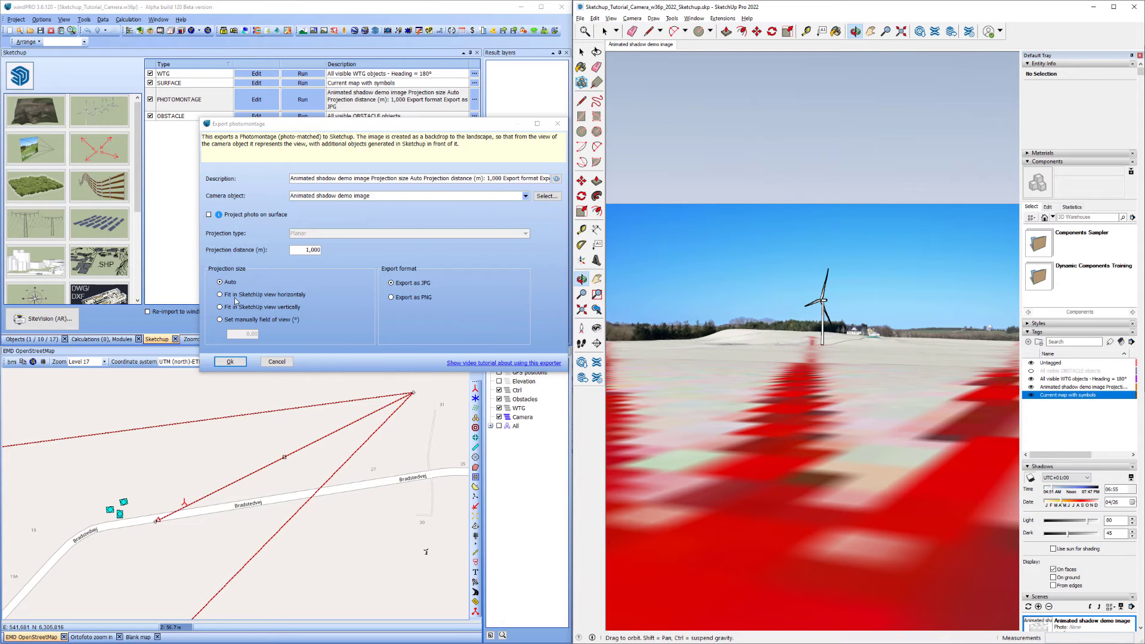
# Hide the "Current map with symbols" tag and keep the projection size on Auto after trying the horizontal and vertical fit options.
pyautogui.click(264, 295)
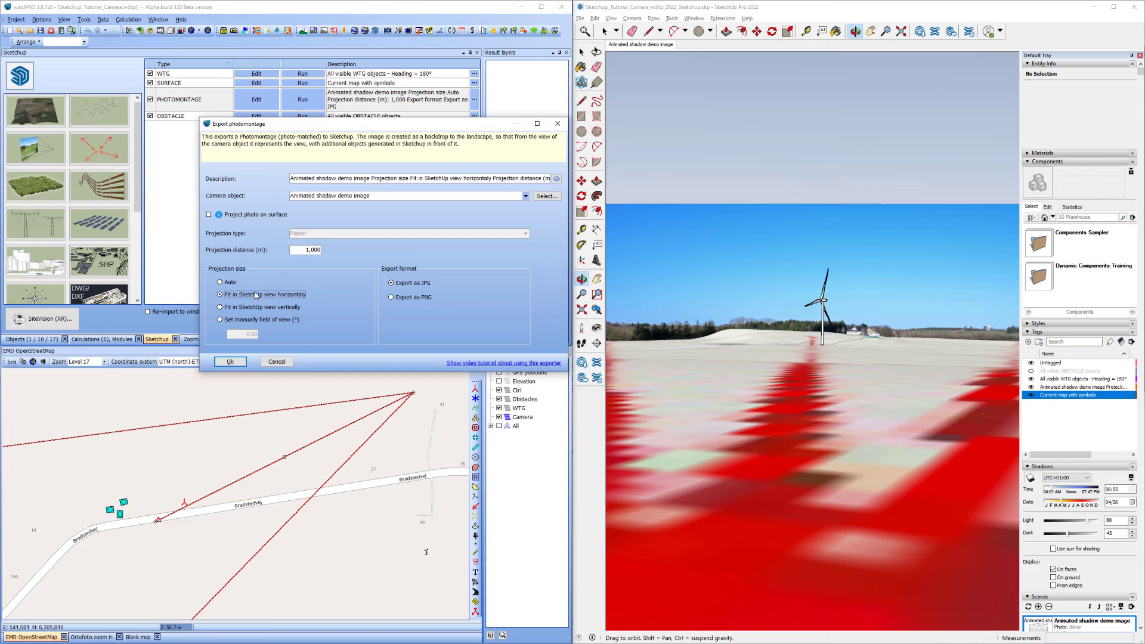
pyautogui.click(257, 307)
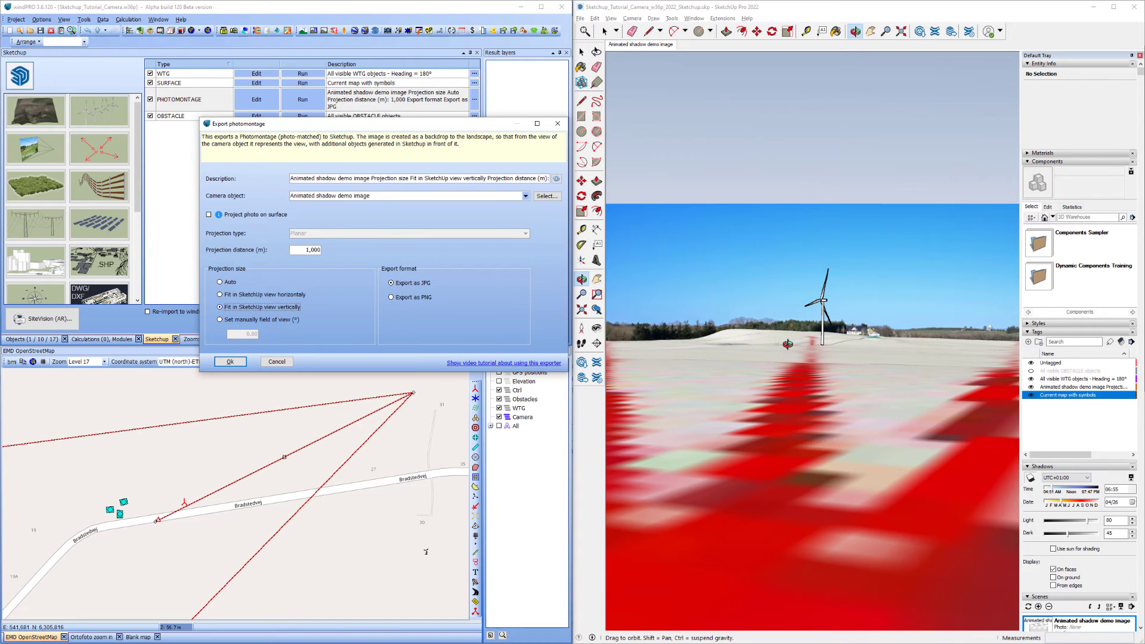
pyautogui.click(1028, 397)
pyautogui.click(1029, 396)
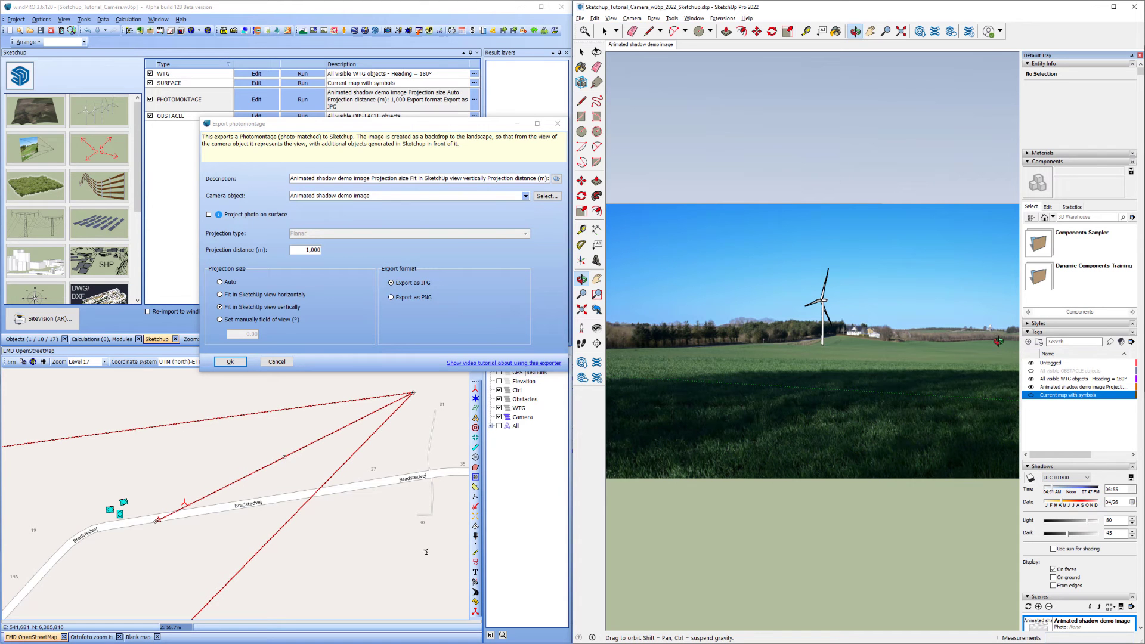
pyautogui.click(229, 284)
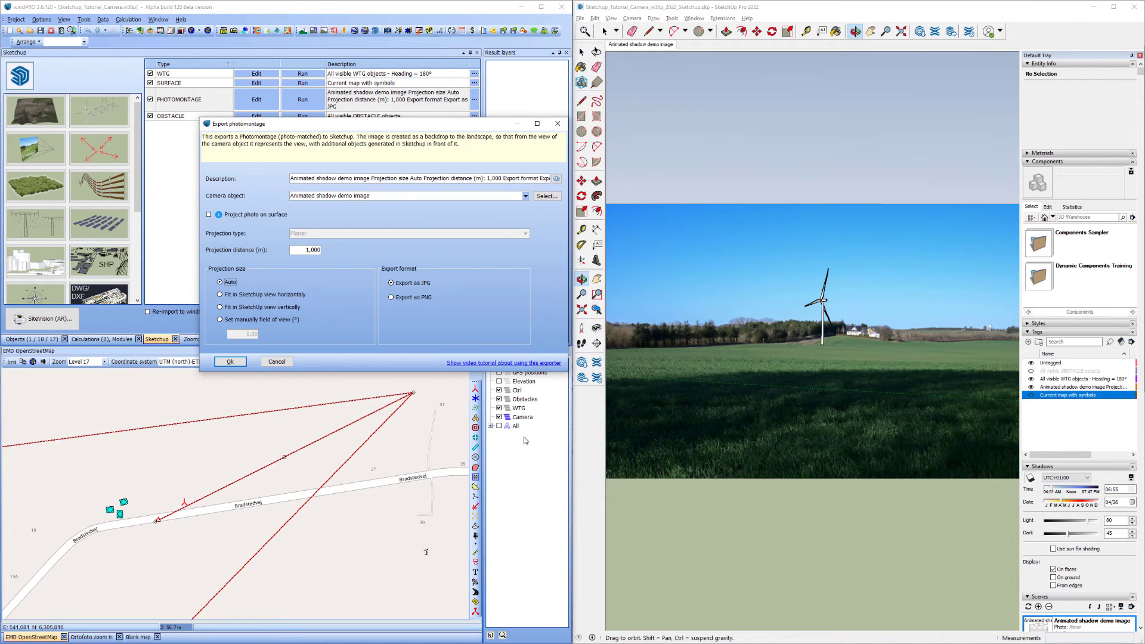
# Widen the SketchUp window to examine how the photo backdrop fits the view, and narrow it again beside windPRO.
pyautogui.click(583, 444)
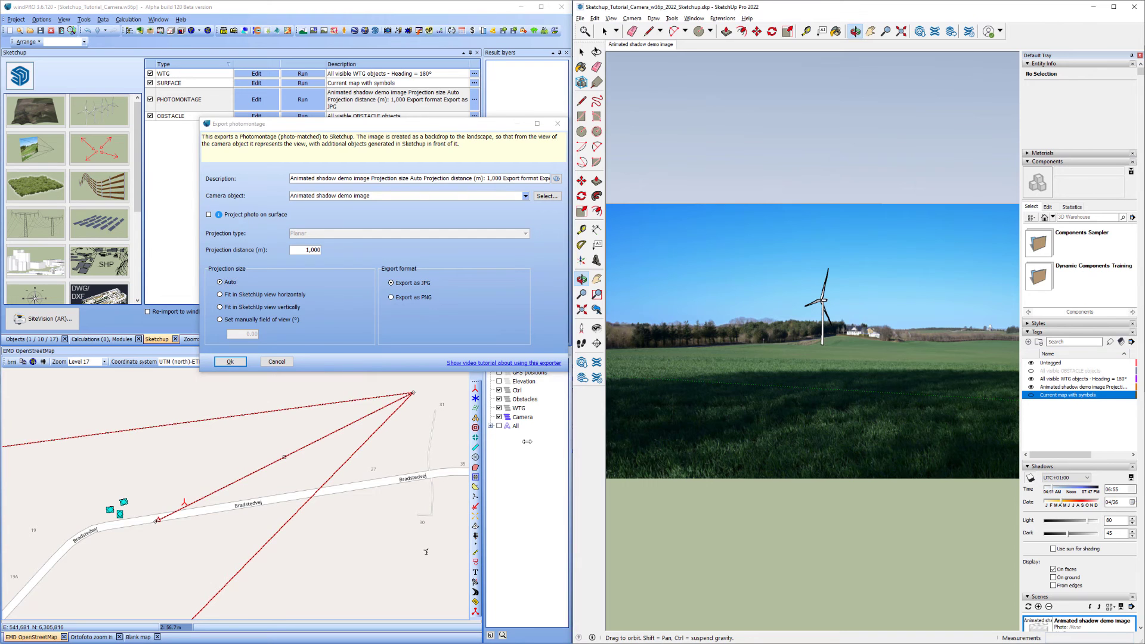
pyautogui.moveTo(442, 437); pyautogui.dragTo(98, 406)
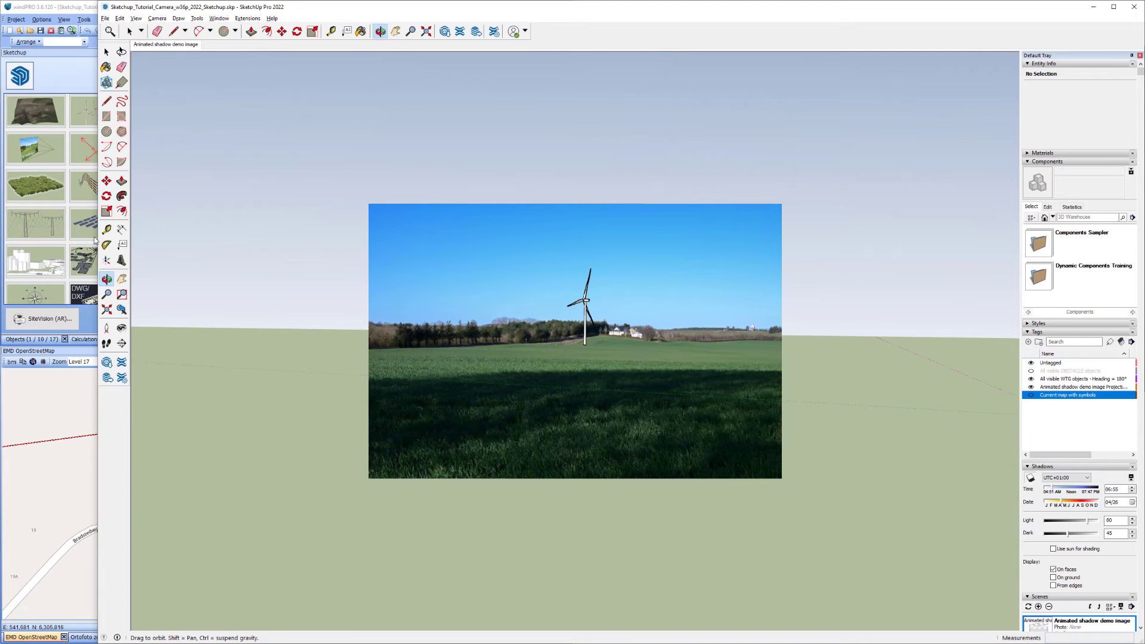
pyautogui.moveTo(59, 234); pyautogui.dragTo(5, 241)
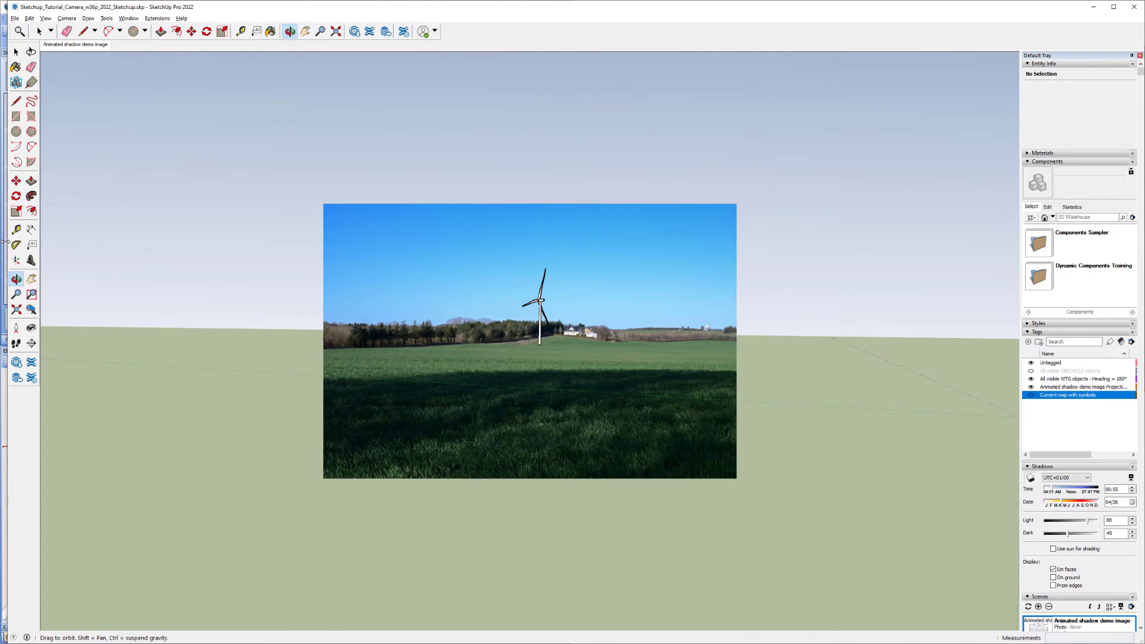
pyautogui.moveTo(217, 238)
pyautogui.mouseDown()
pyautogui.moveTo(323, 234)
pyautogui.moveTo(531, 256)
pyautogui.mouseUp()
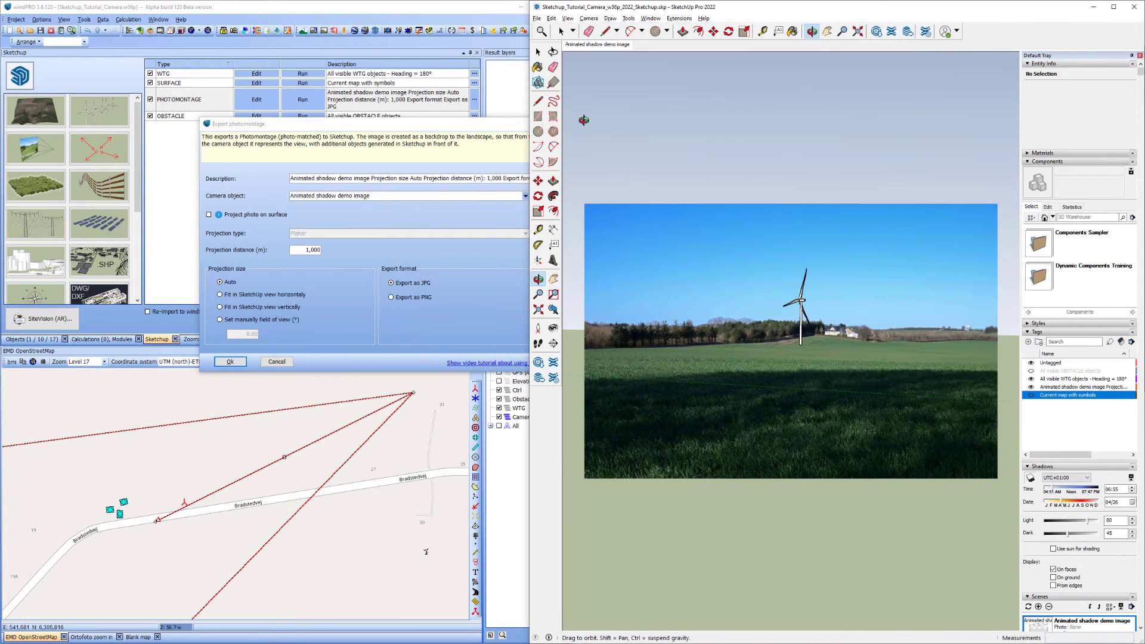
# Enable "Project photo on surface" for the photomontage export, check its explanation and confirm the settings.
pyautogui.click(377, 127)
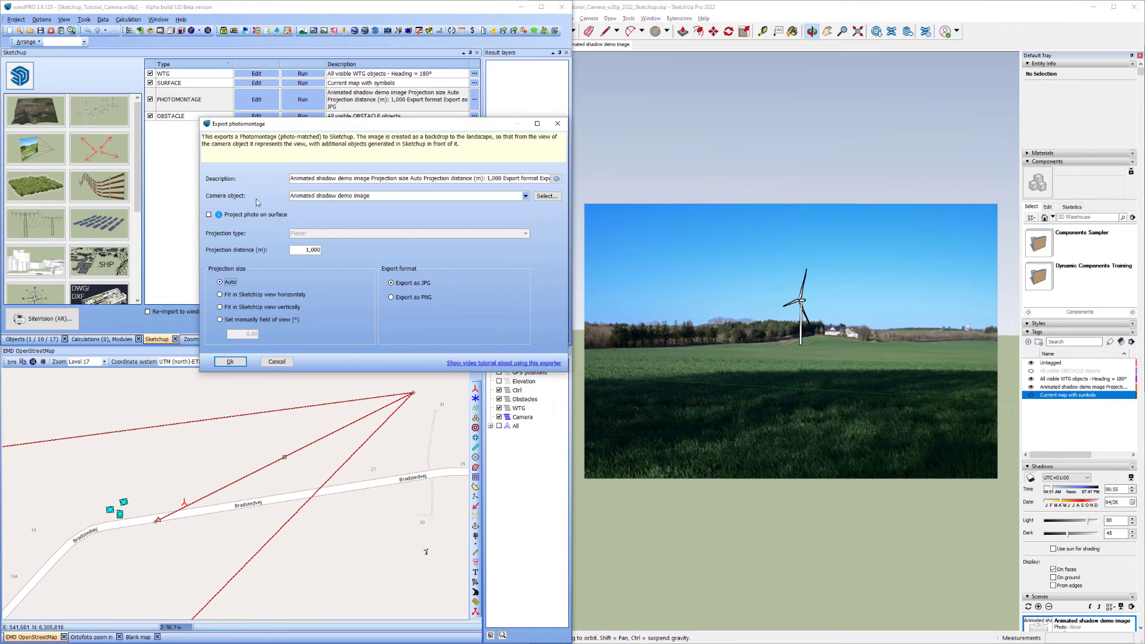
pyautogui.click(209, 215)
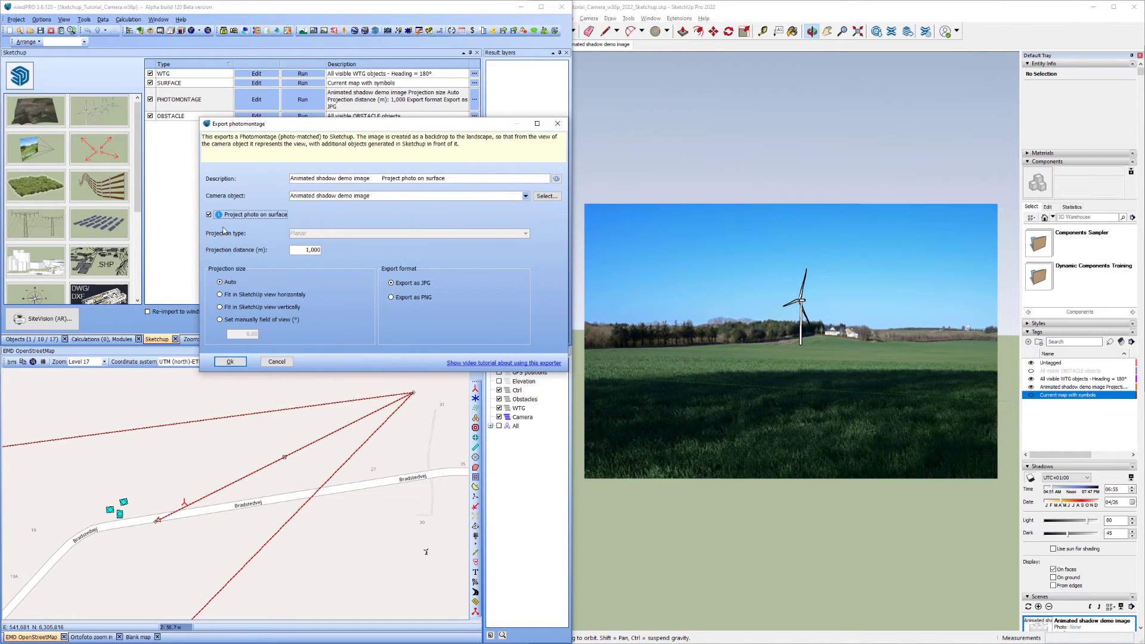
pyautogui.moveTo(218, 215)
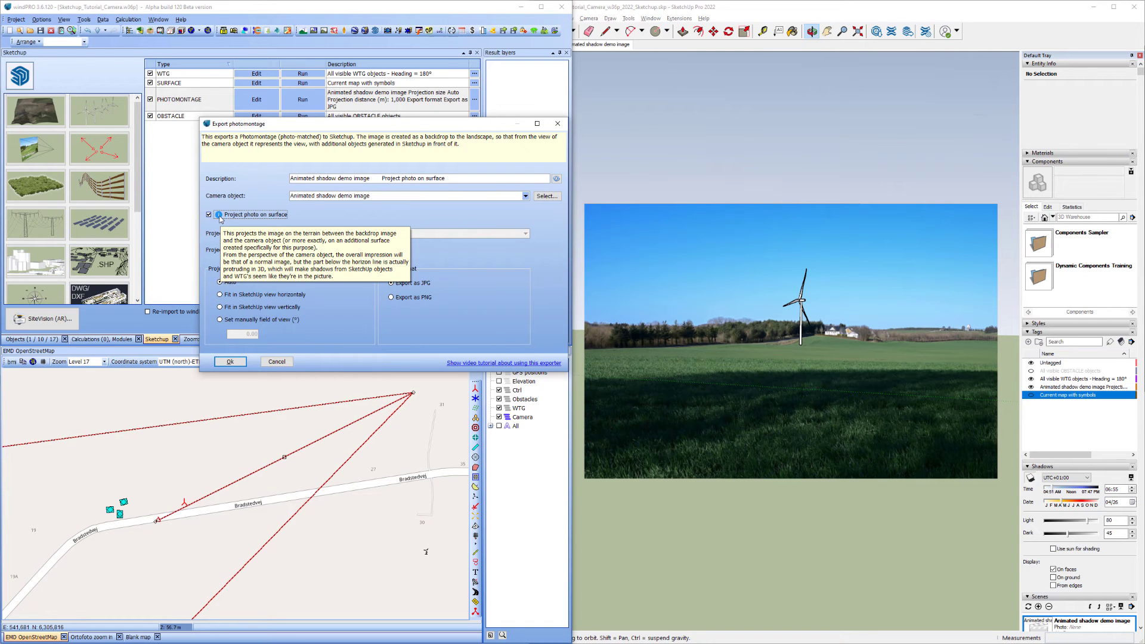
pyautogui.click(232, 362)
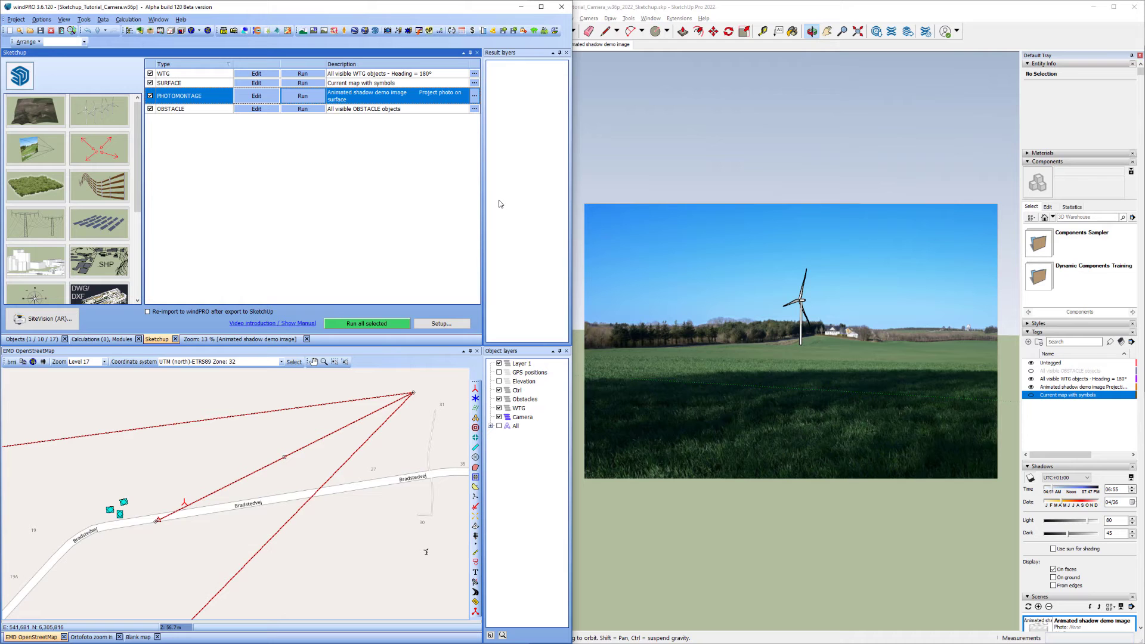
# Widen the SketchUp window to nearly full screen and hide the tag of the previously exported photomontage.
pyautogui.click(577, 232)
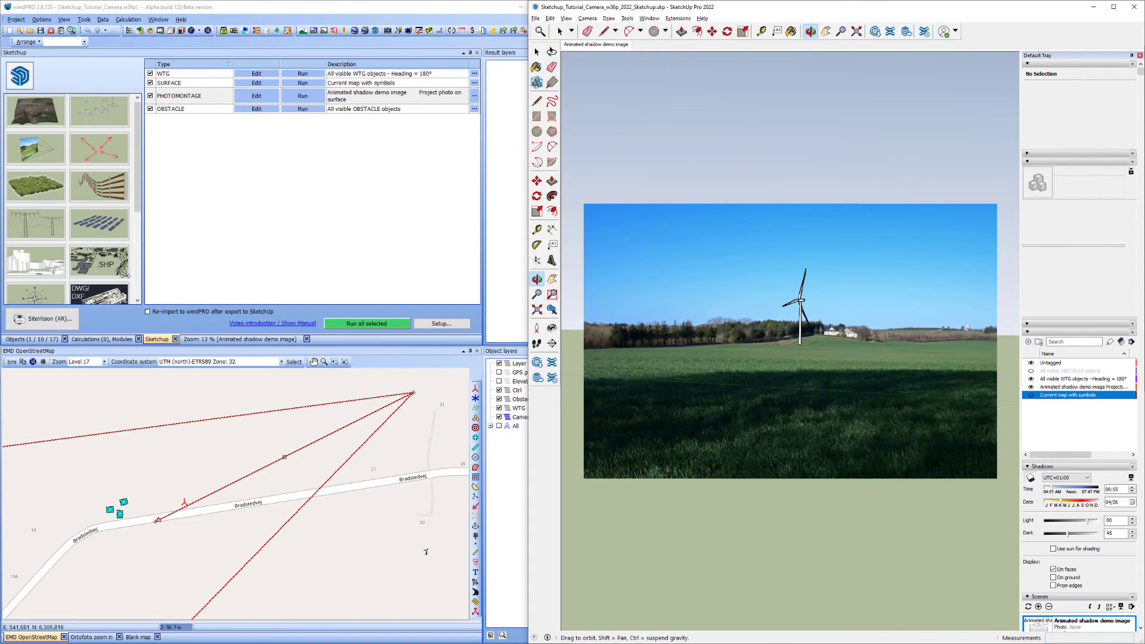
pyautogui.moveTo(528, 286); pyautogui.dragTo(12, 283)
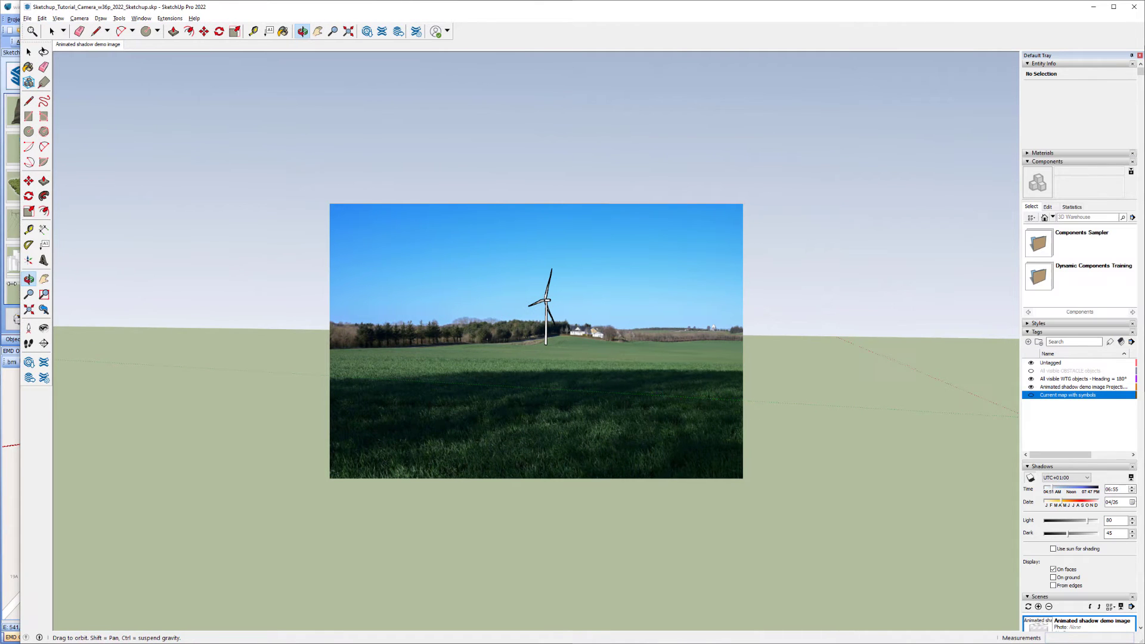
pyautogui.click(1031, 392)
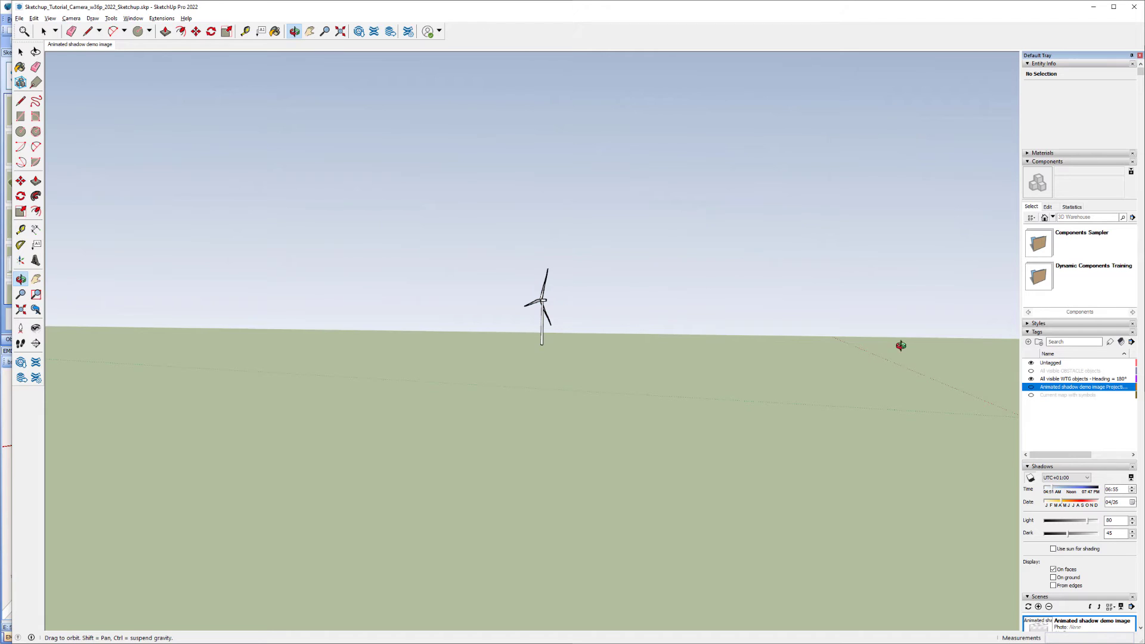
# Switch to windPRO, run the surface-projected photomontage export and inspect the photo on the terrain from an elevated angle in SketchUp.
pyautogui.click(14, 398)
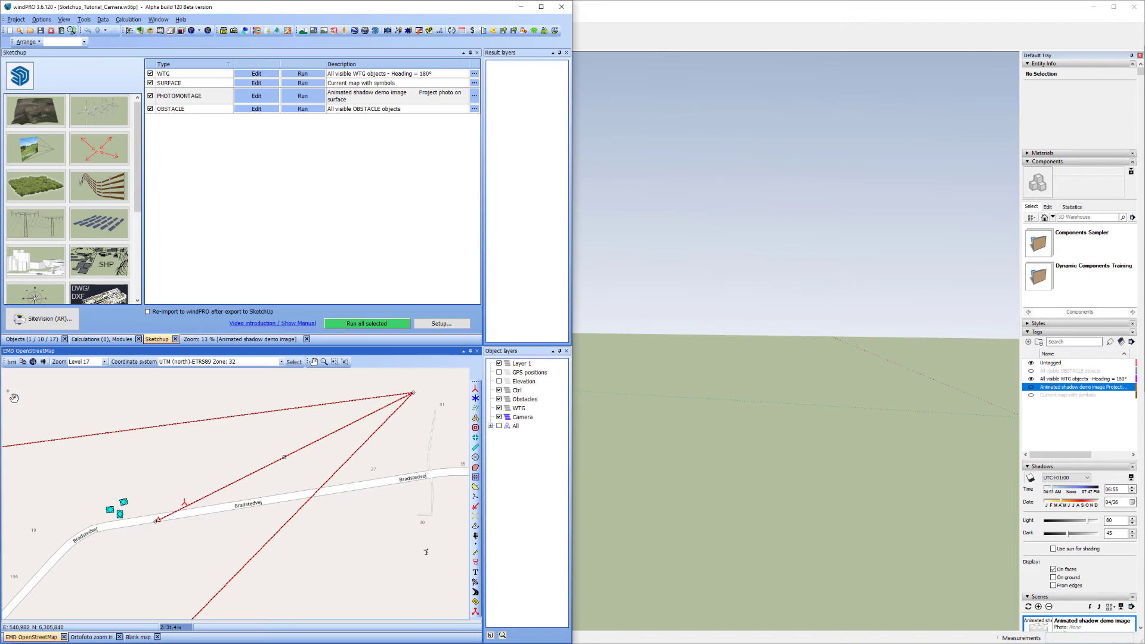
pyautogui.click(309, 97)
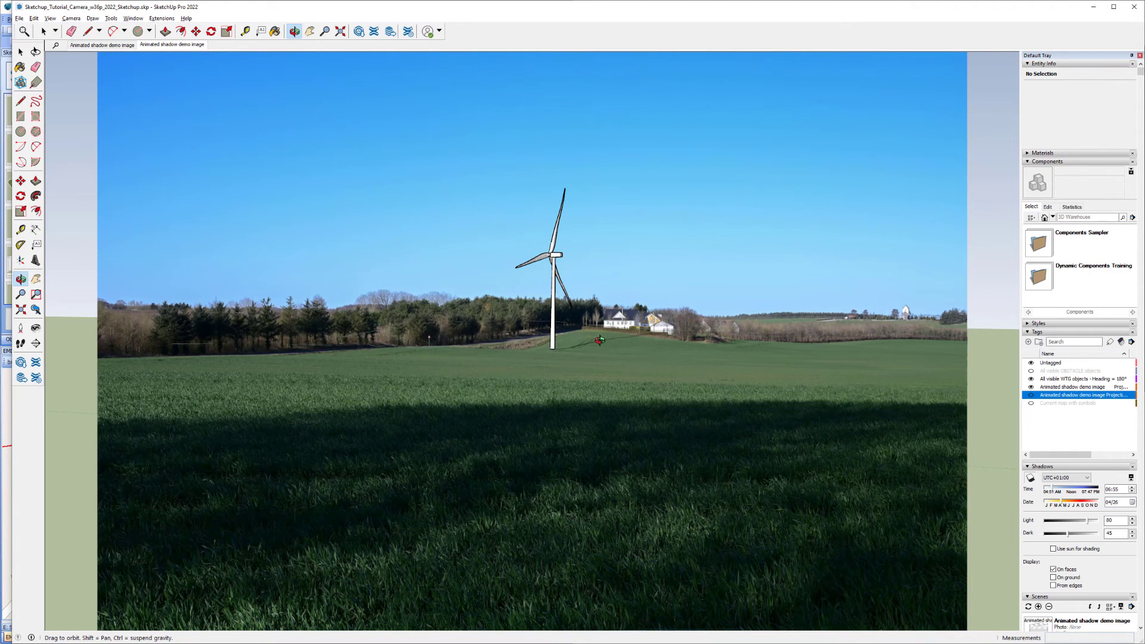
pyautogui.moveTo(462, 348); pyautogui.dragTo(560, 433)
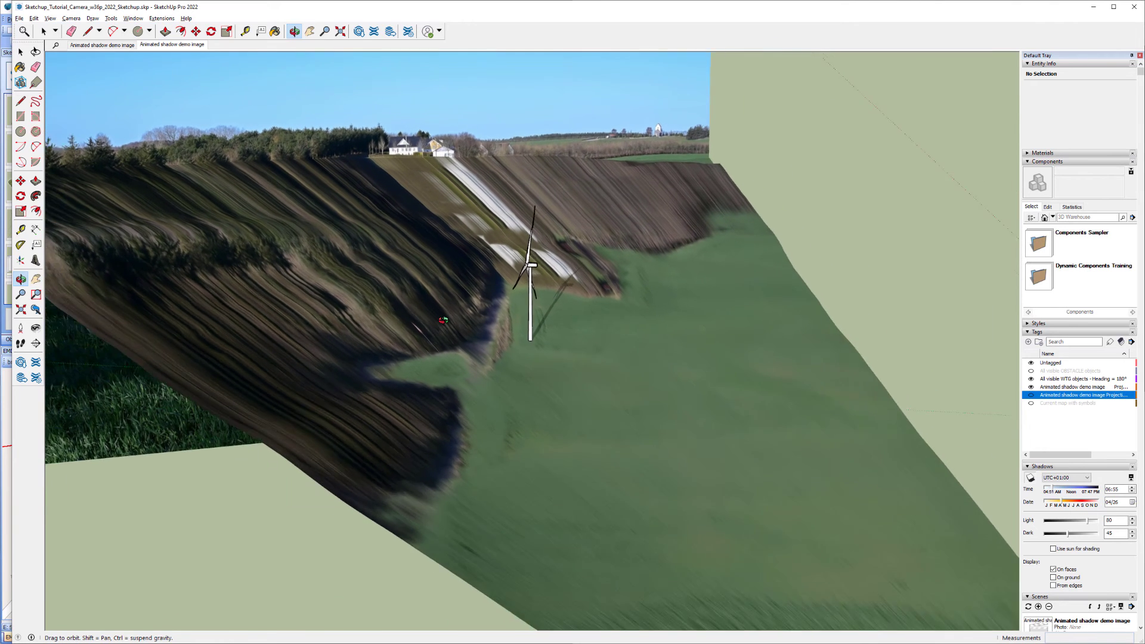
pyautogui.scroll(-3, 443, 320)
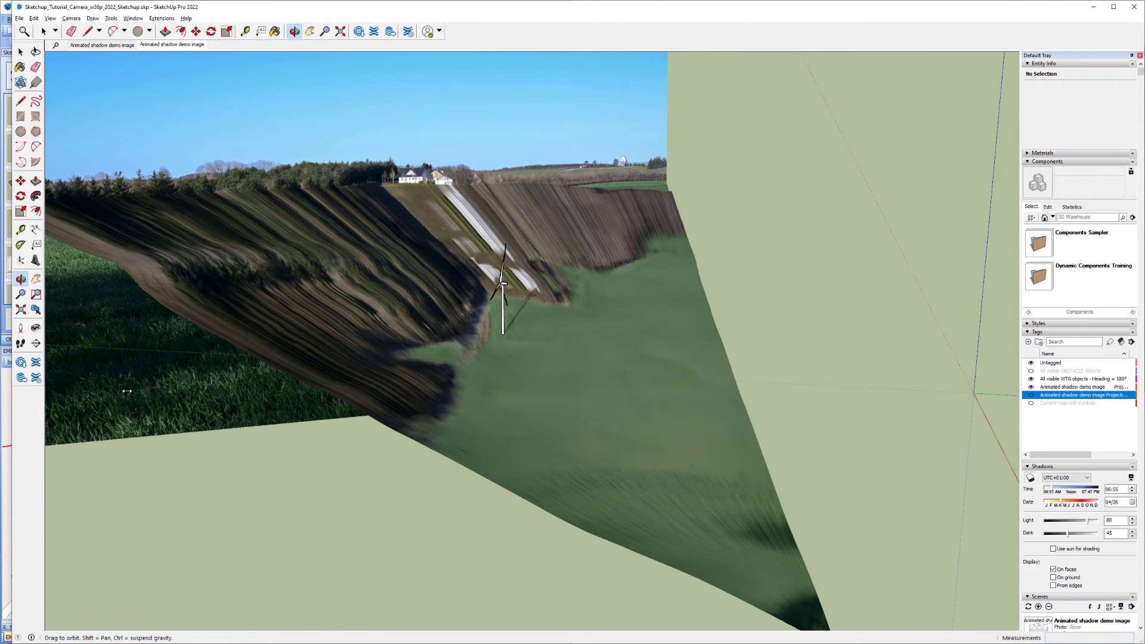
pyautogui.moveTo(127, 391); pyautogui.dragTo(270, 397)
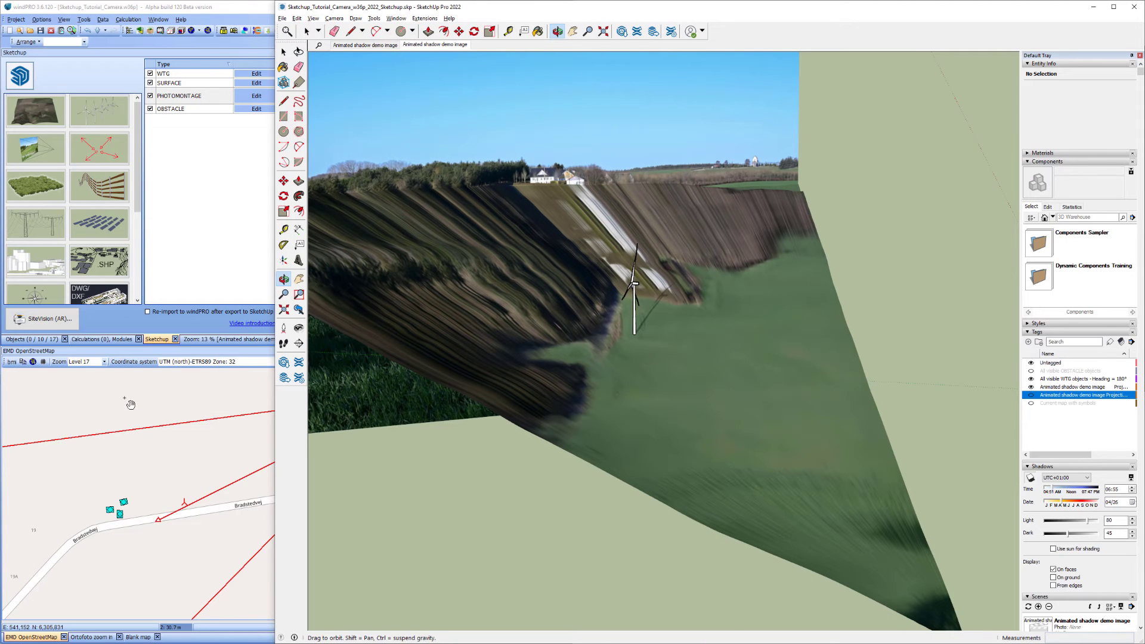
# Switch to windPRO, review the "Project photo on surface" option in the photomontage export settings and close them without changes.
pyautogui.click(263, 100)
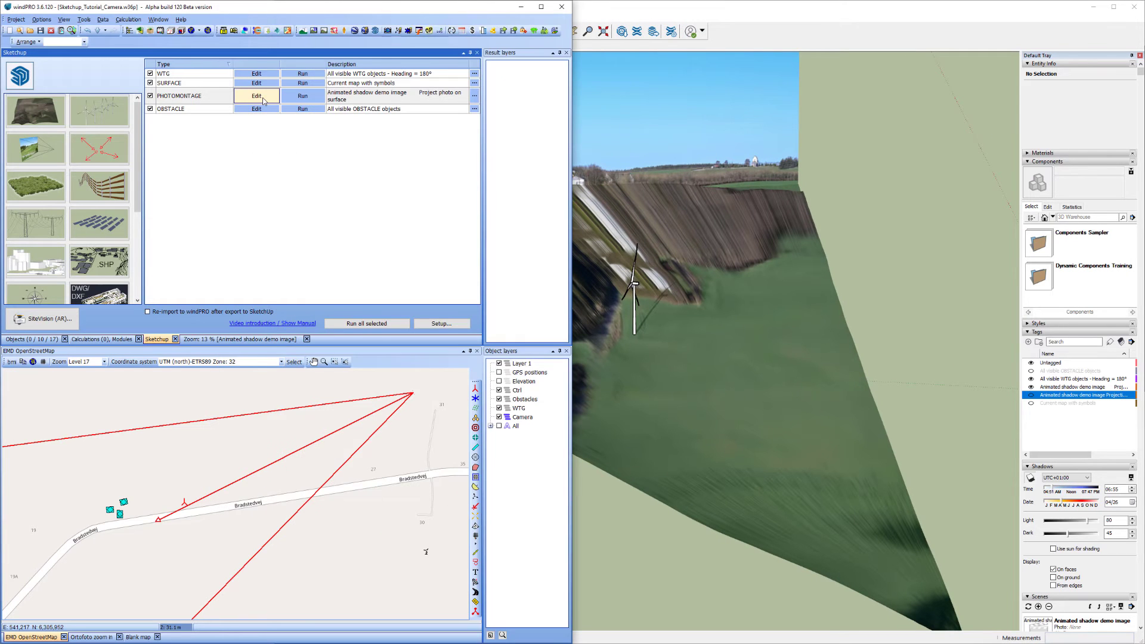
pyautogui.click(263, 98)
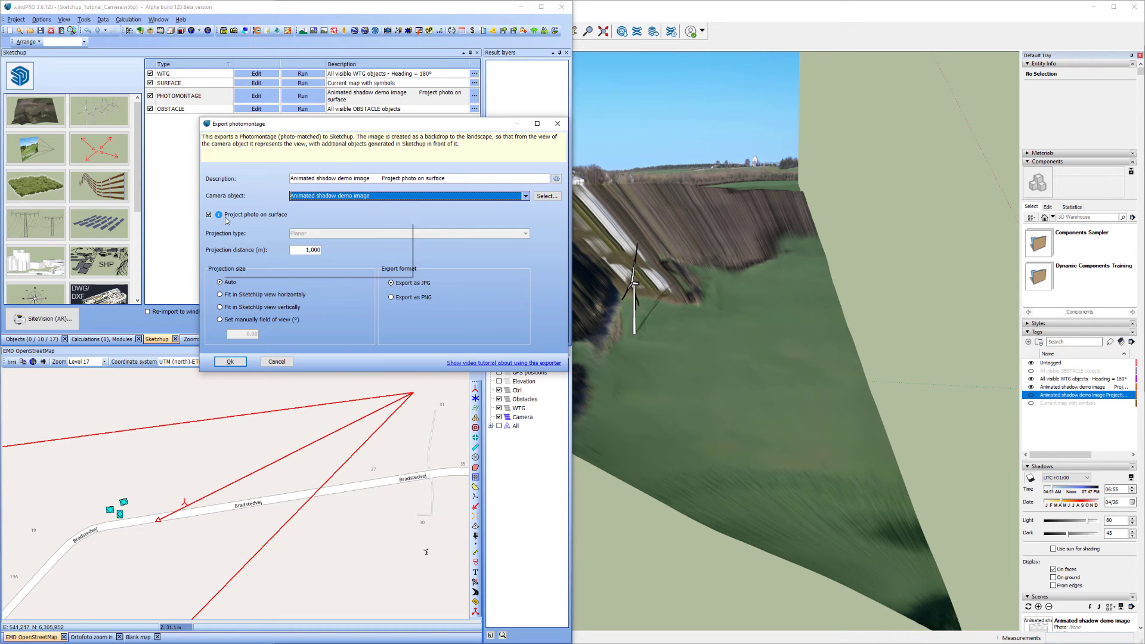
pyautogui.click(561, 127)
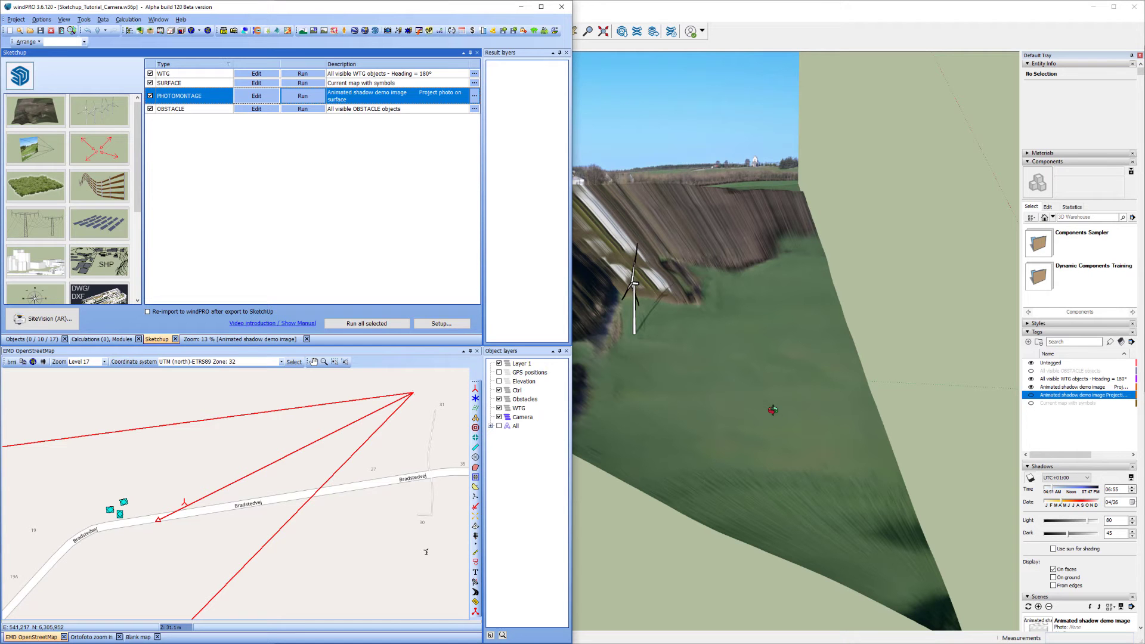
# Return to SketchUp, restore the photomontage camera scene, and run the turbine rotor animation briefly before stopping it.
pyautogui.click(675, 40)
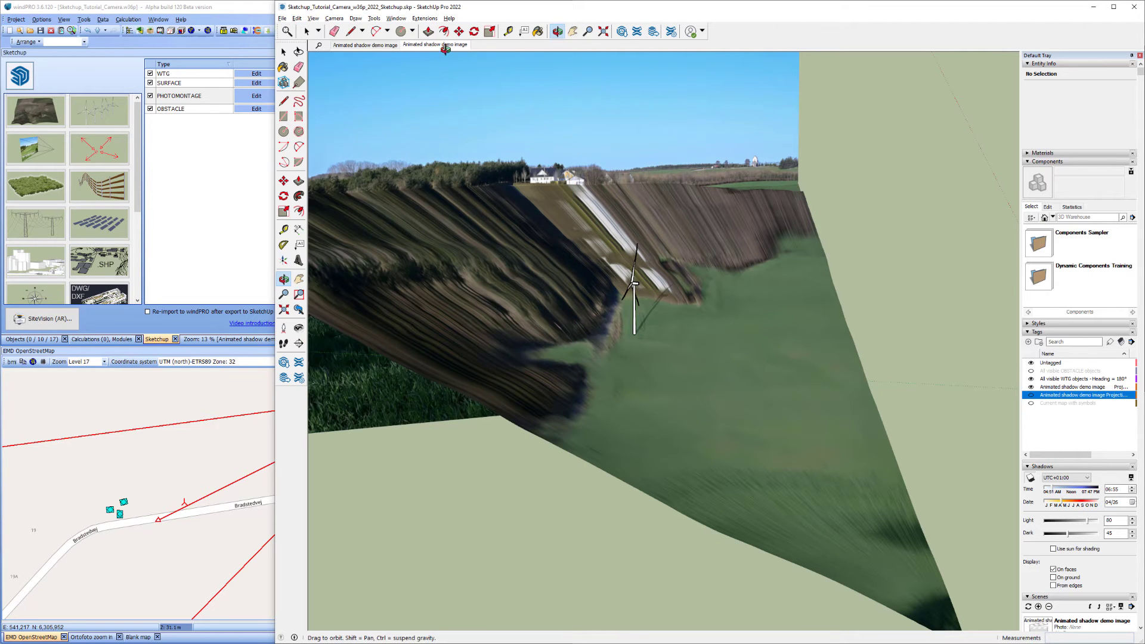
pyautogui.click(435, 45)
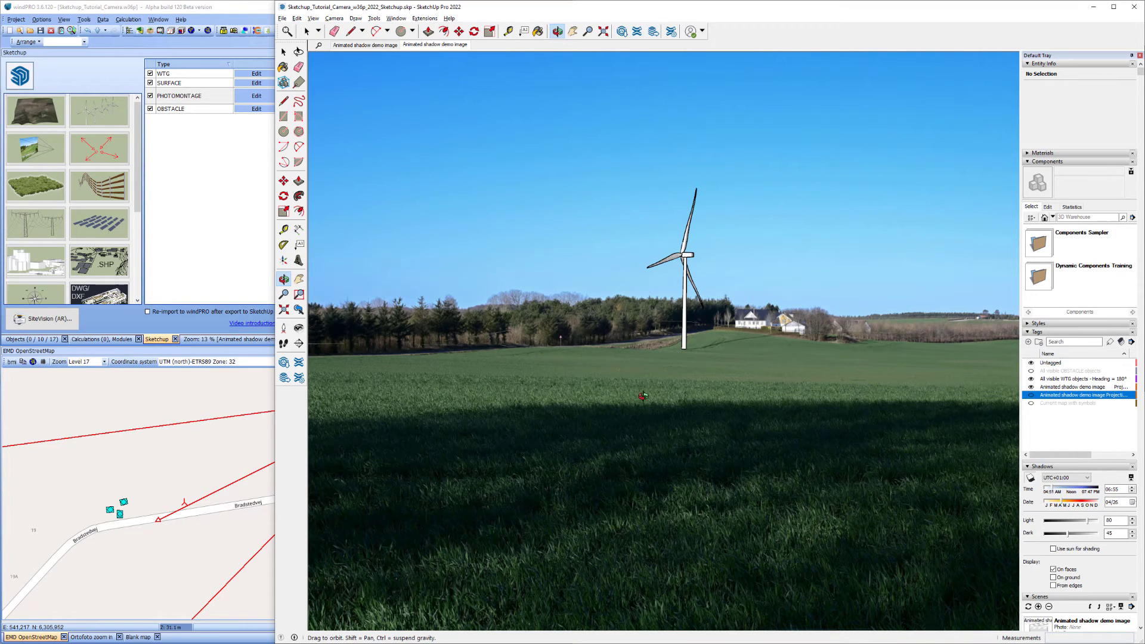
pyautogui.click(373, 18)
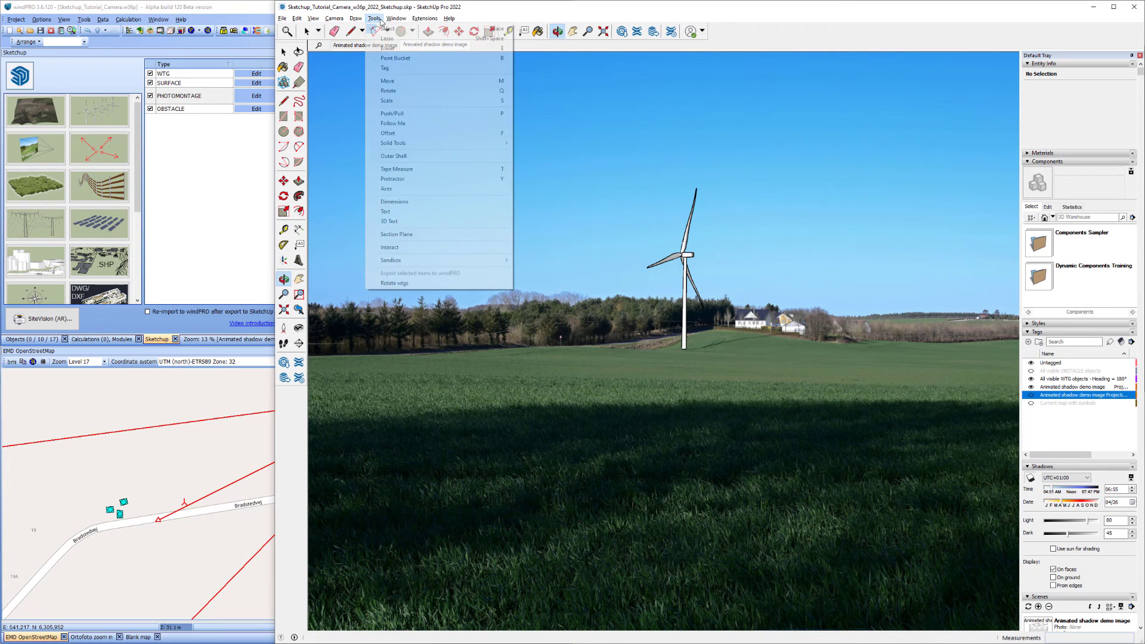
pyautogui.click(416, 284)
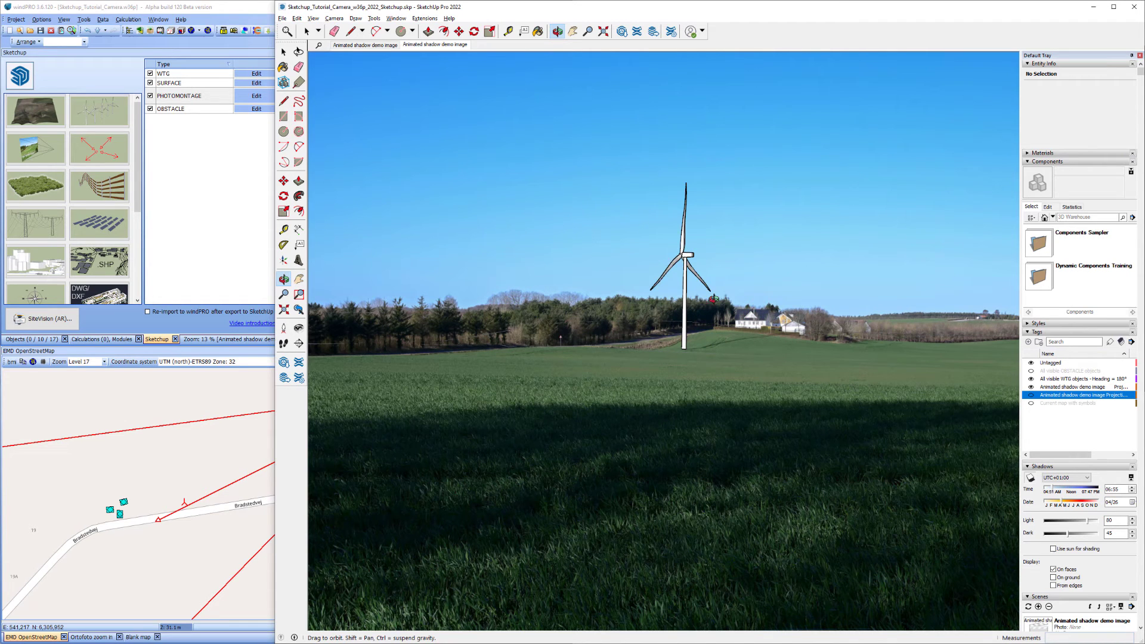
pyautogui.click(375, 20)
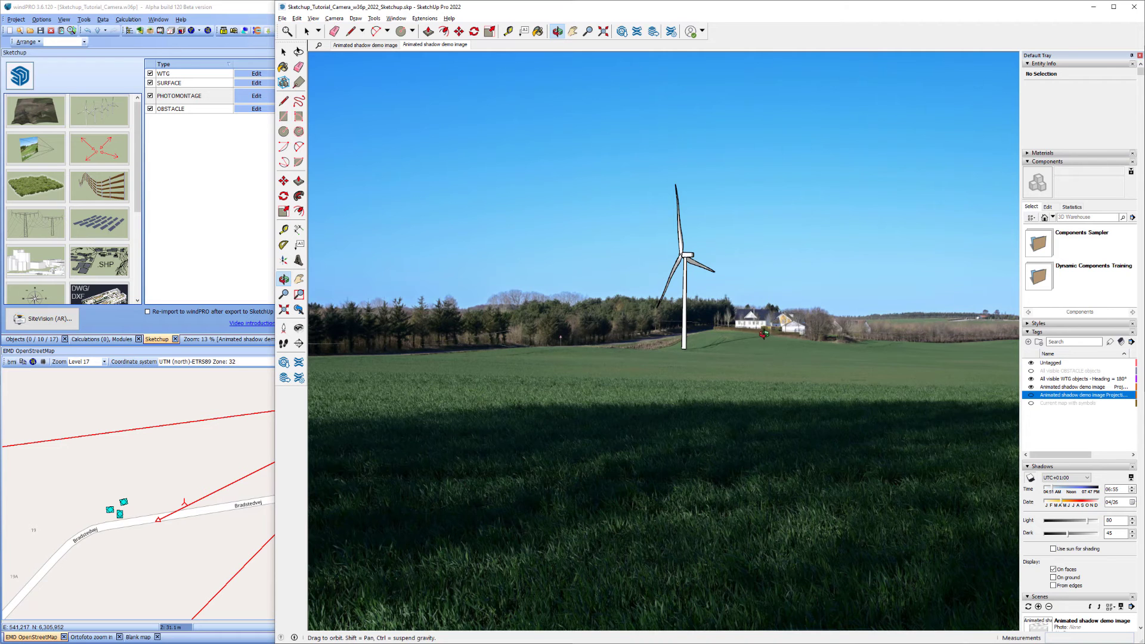
# Show the "All visible OBSTACLE objects" tag, inspect the obstacles from an elevated side angle and restore the photomontage camera scene.
pyautogui.moveTo(593, 334); pyautogui.dragTo(685, 433)
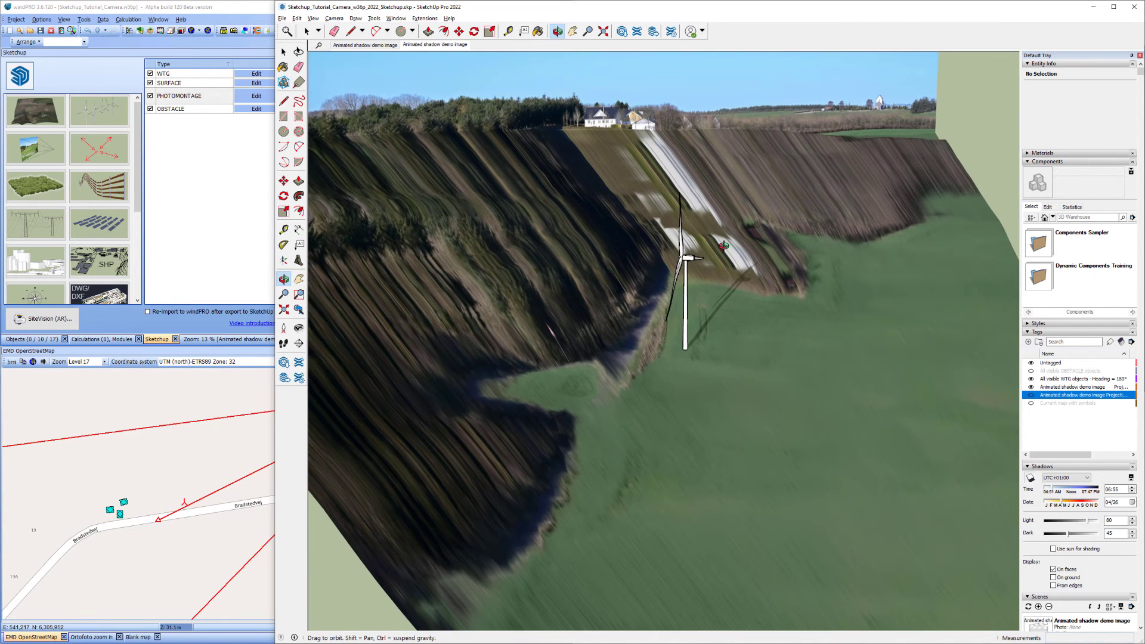
pyautogui.moveTo(730, 280); pyautogui.dragTo(342, 191)
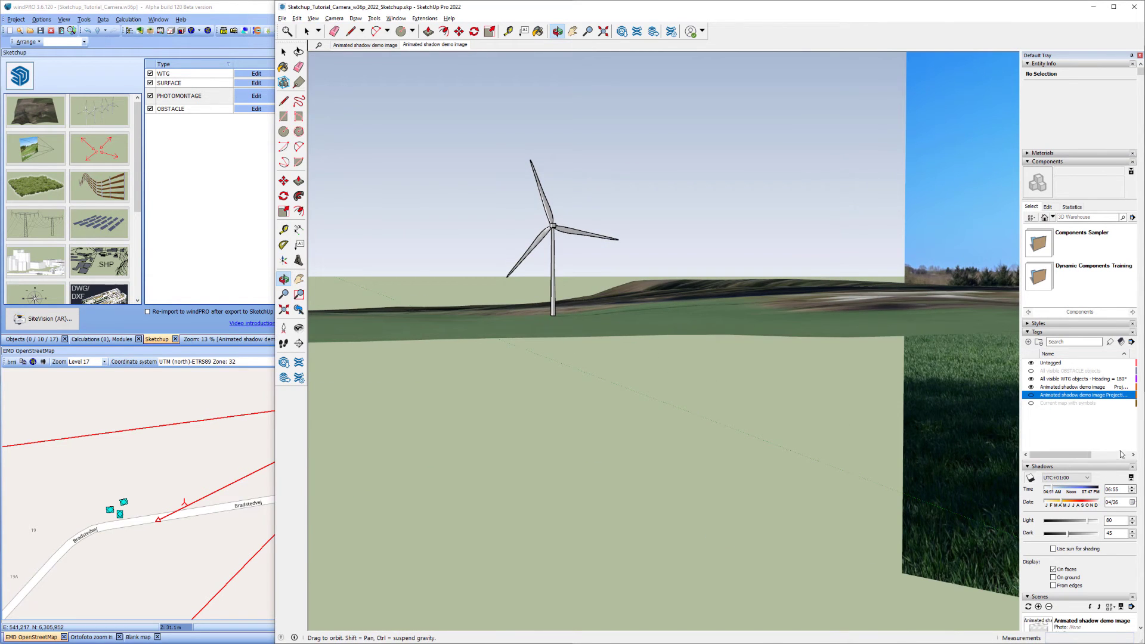
pyautogui.click(1031, 371)
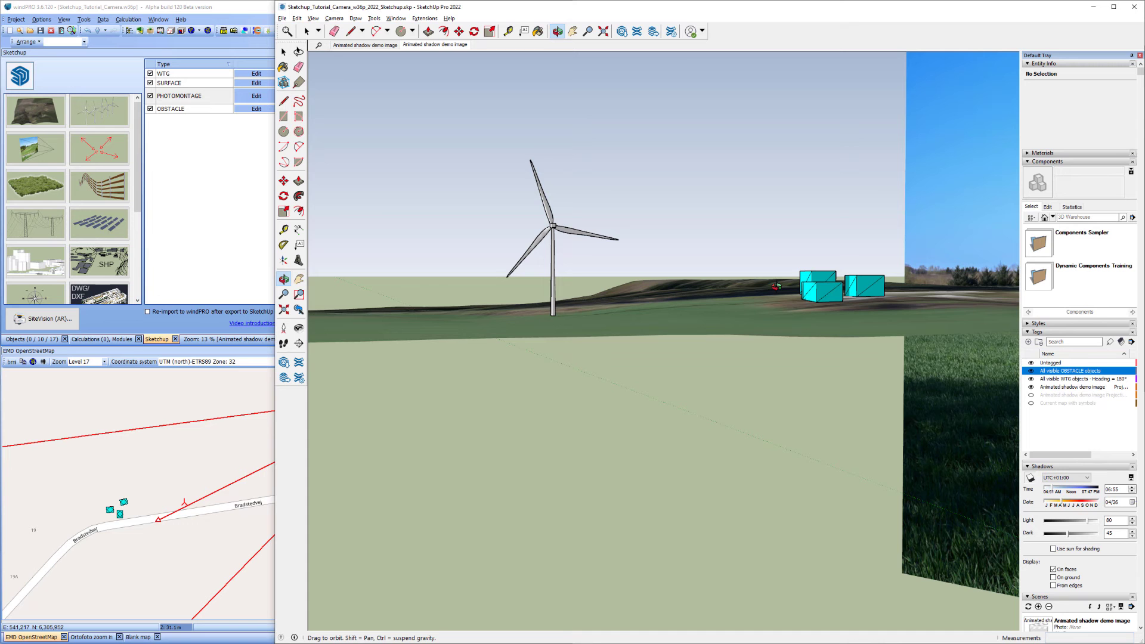
pyautogui.moveTo(709, 296); pyautogui.dragTo(939, 350)
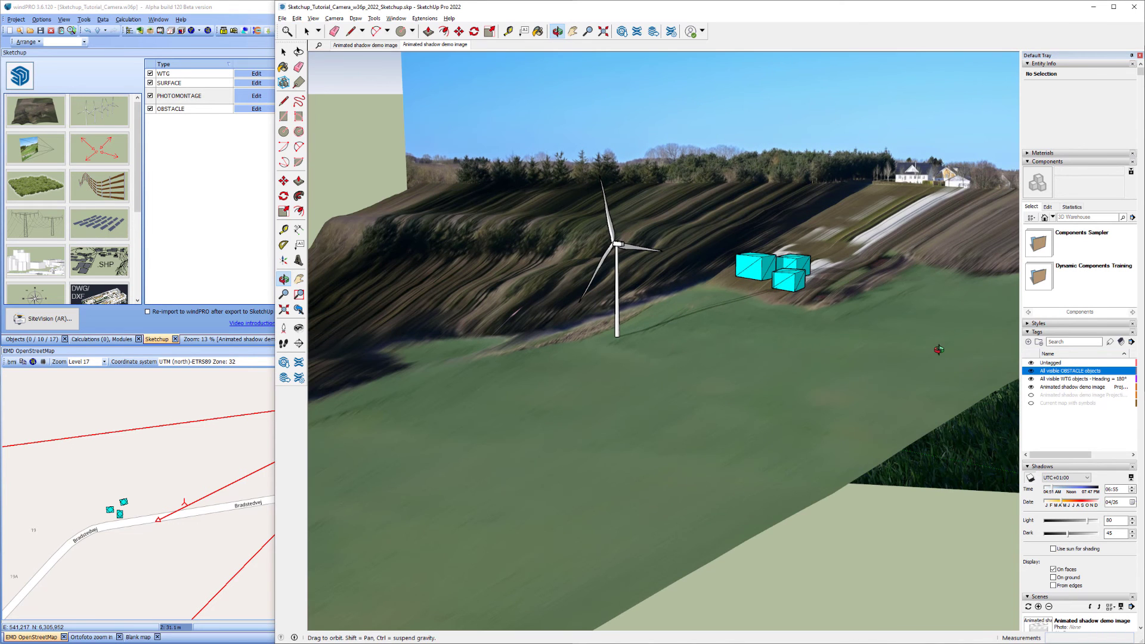
pyautogui.click(424, 46)
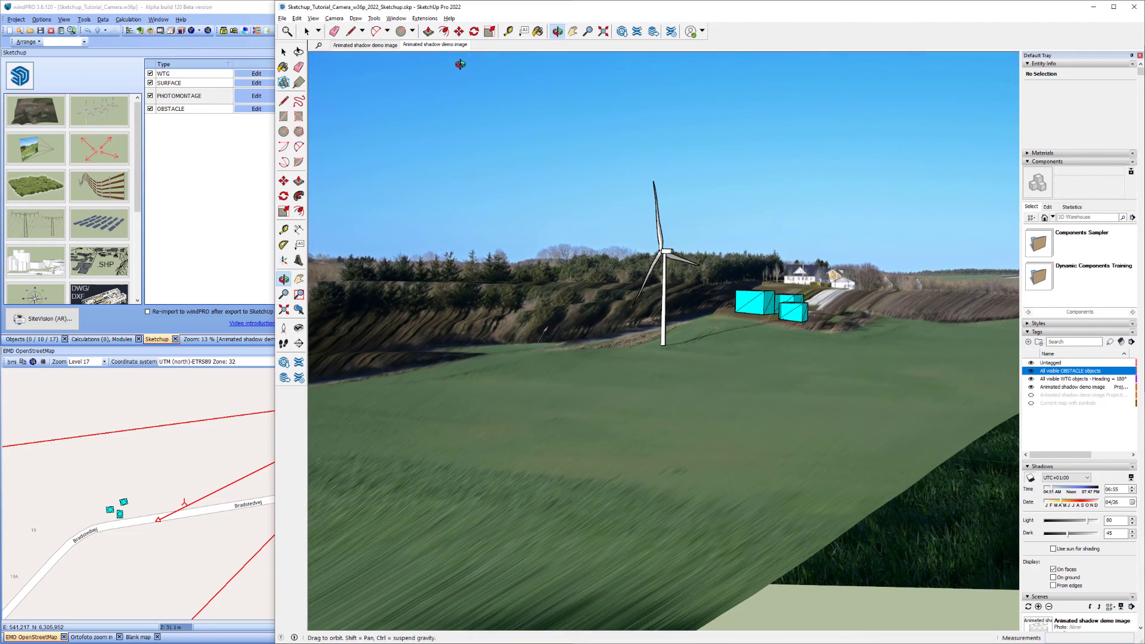
# Rotate the wind turbines with the obstacles shown, view the animation from the camera scene and another angle, and stop the rotation.
pyautogui.click(377, 21)
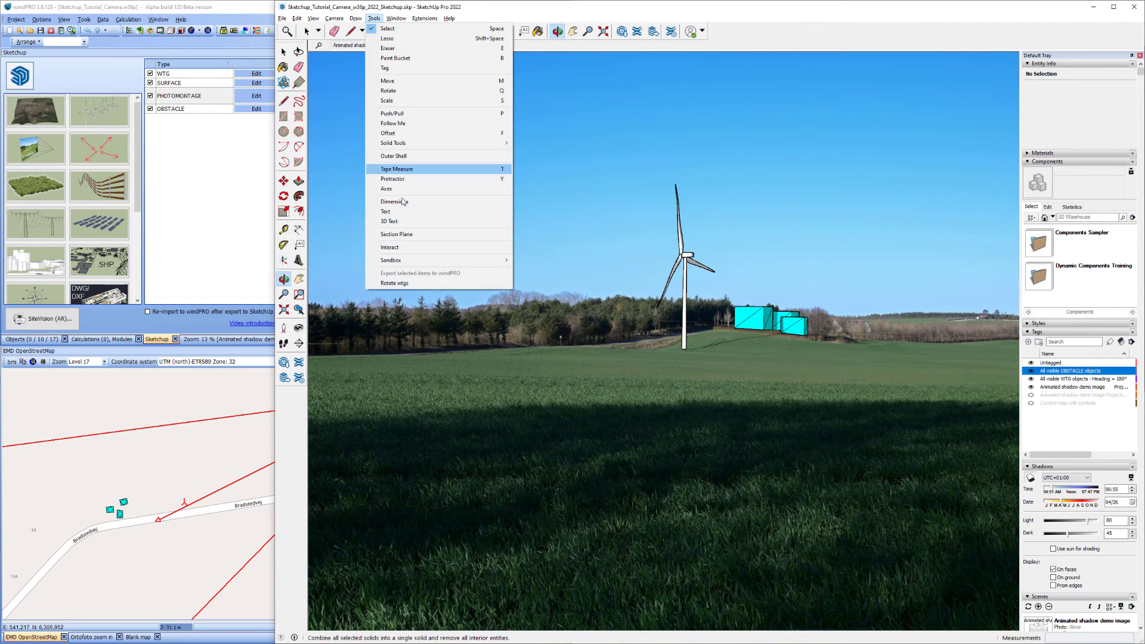
pyautogui.click(406, 286)
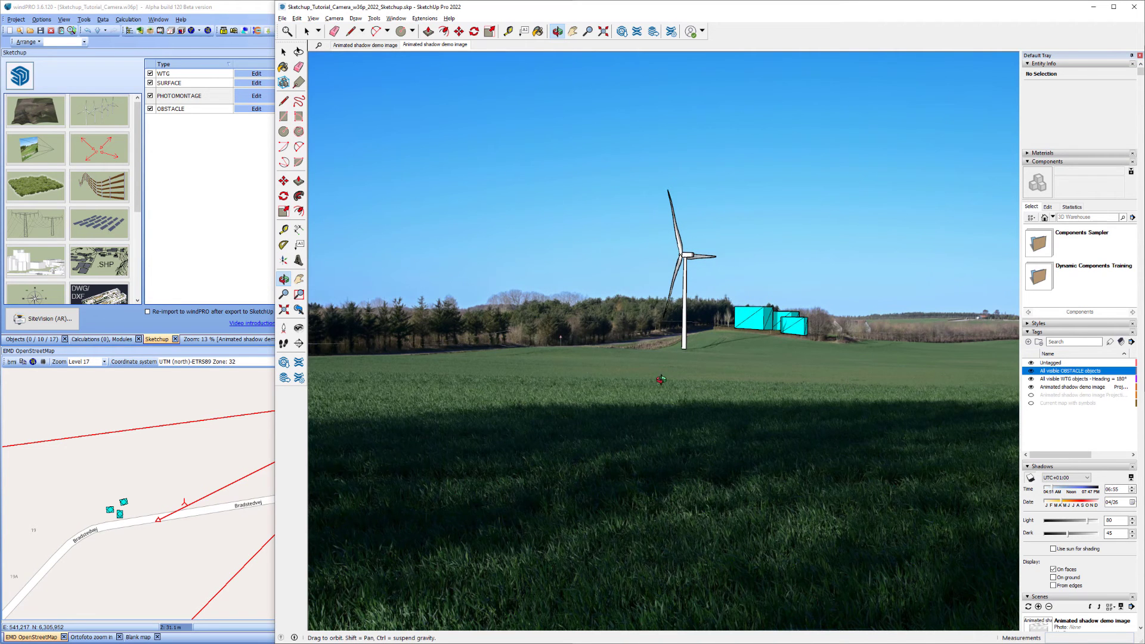
pyautogui.moveTo(657, 383); pyautogui.dragTo(608, 437)
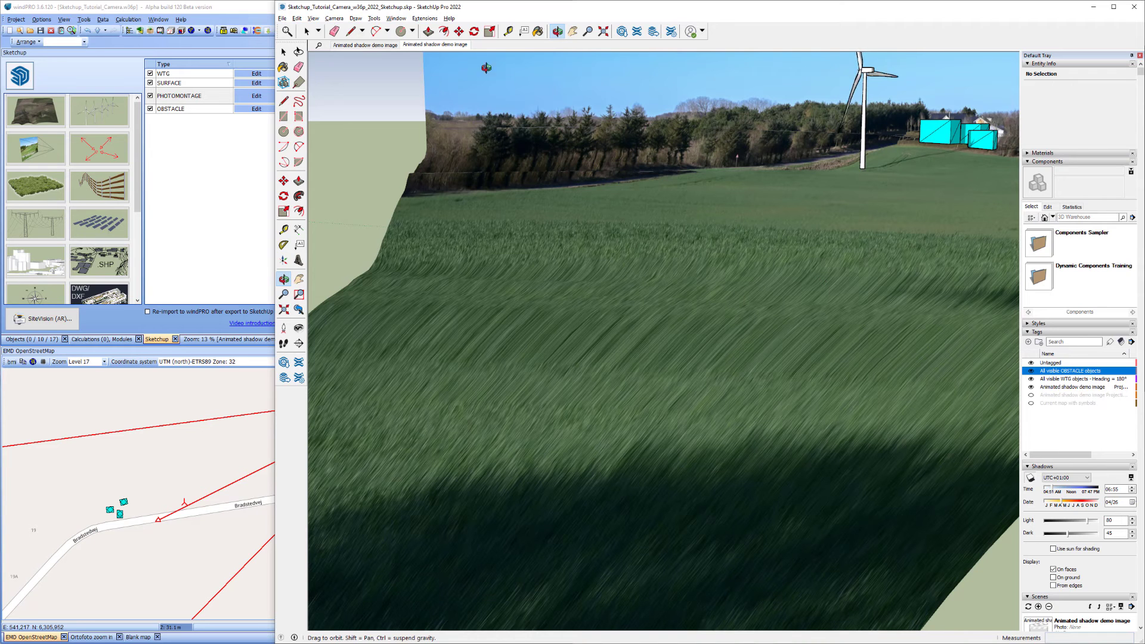
pyautogui.click(373, 18)
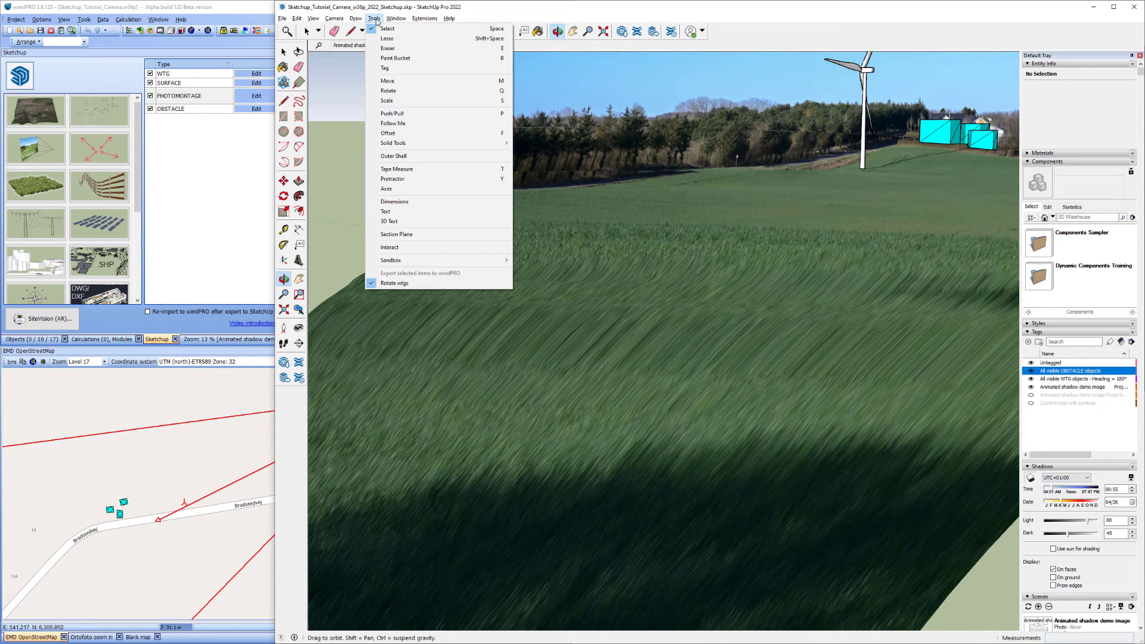
pyautogui.click(400, 284)
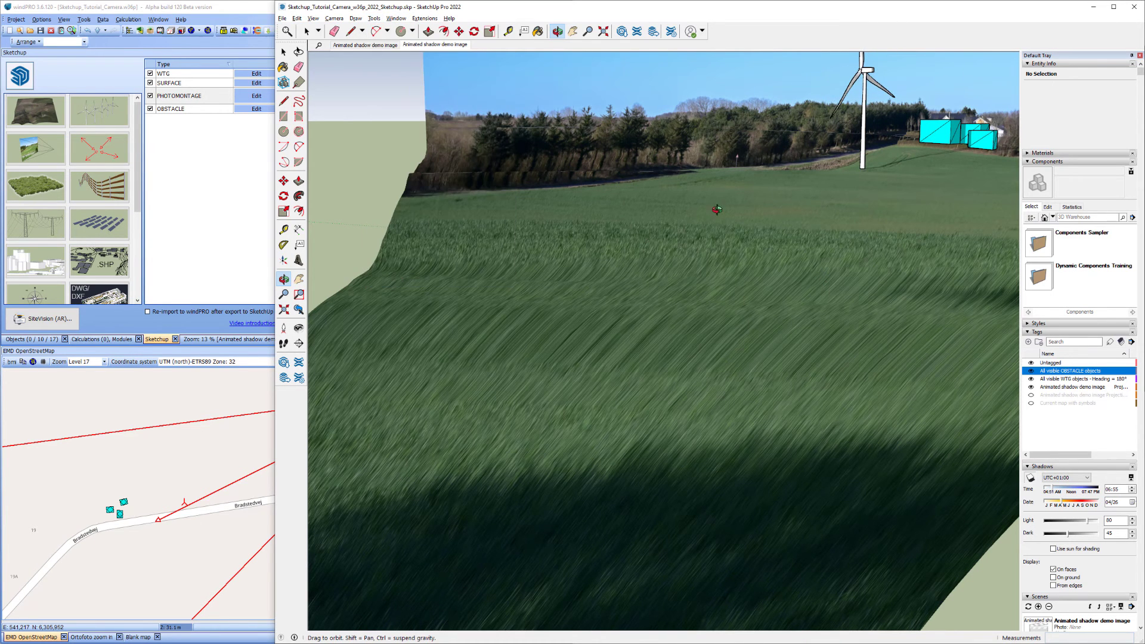
# Select the three obstacle boxes beside the turbine and export the selected items to windPRO.
pyautogui.moveTo(717, 210); pyautogui.dragTo(620, 275)
pyautogui.scroll(-5, 620, 275)
pyautogui.press('space')
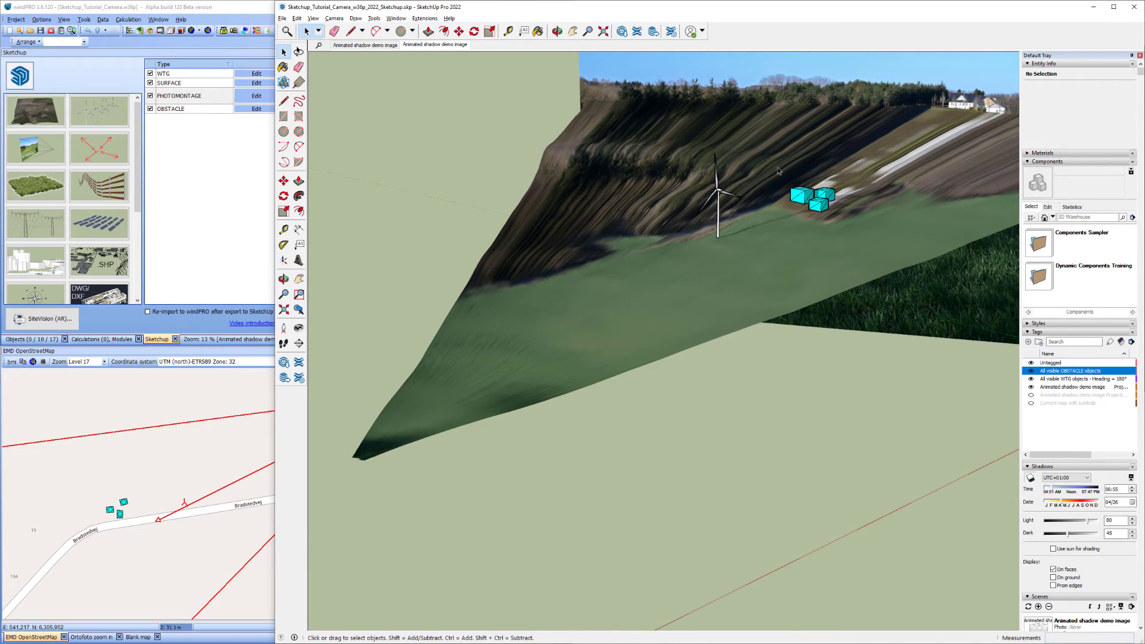
pyautogui.moveTo(779, 171); pyautogui.dragTo(854, 239)
pyautogui.click(374, 18)
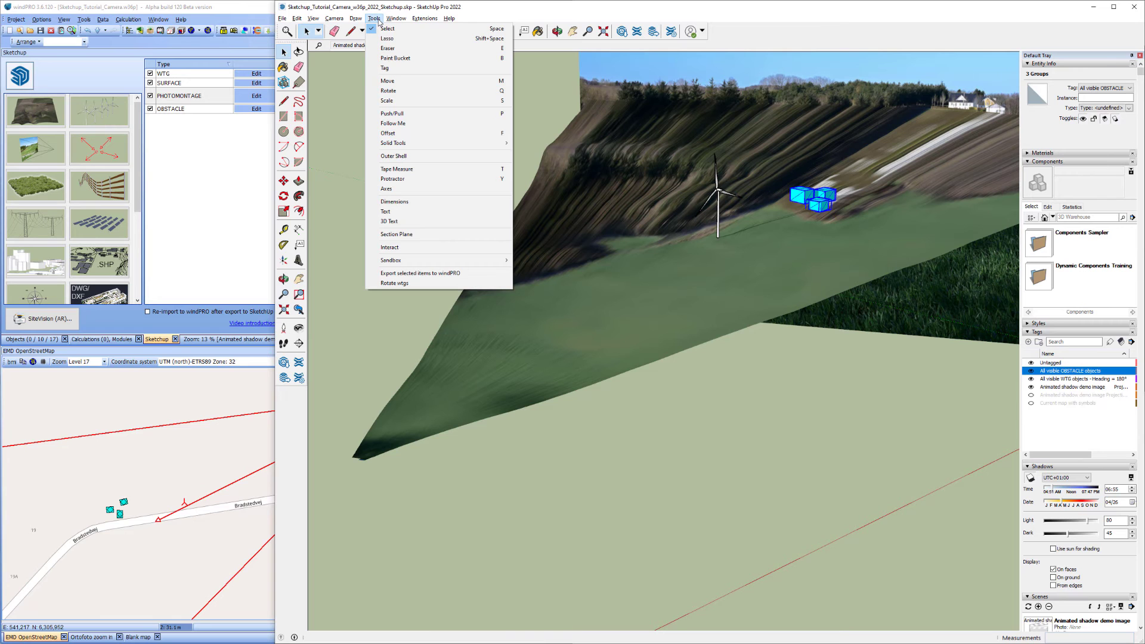
pyautogui.click(458, 273)
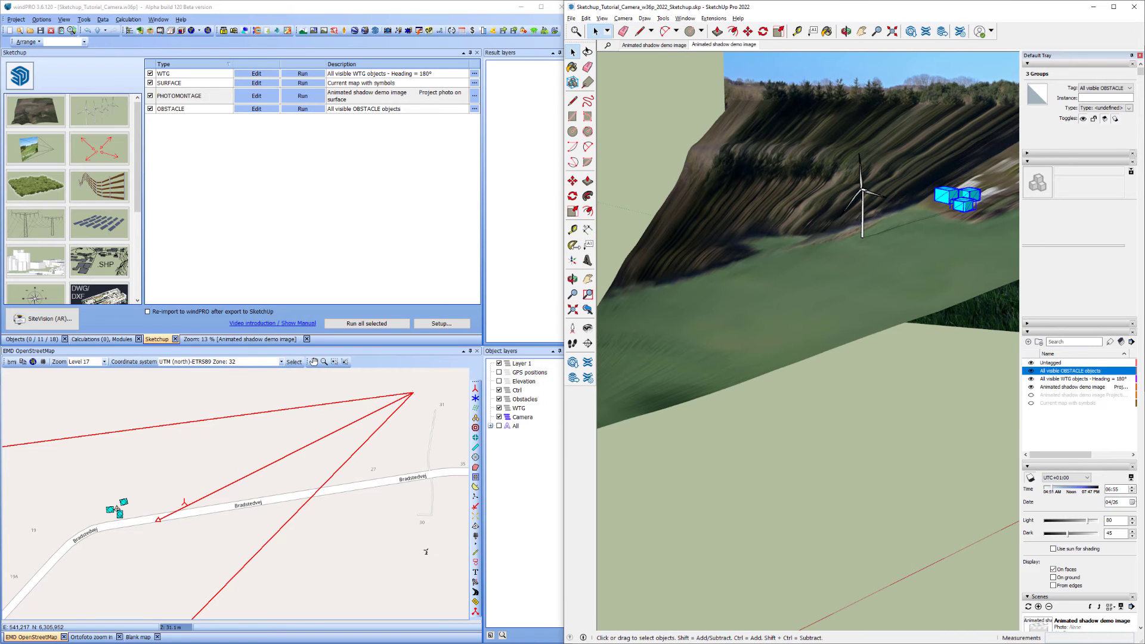
# Fit the SketchUp window beside windPRO and hide the Obstacles layer on the windPRO map.
pyautogui.moveTo(564, 246); pyautogui.dragTo(573, 247)
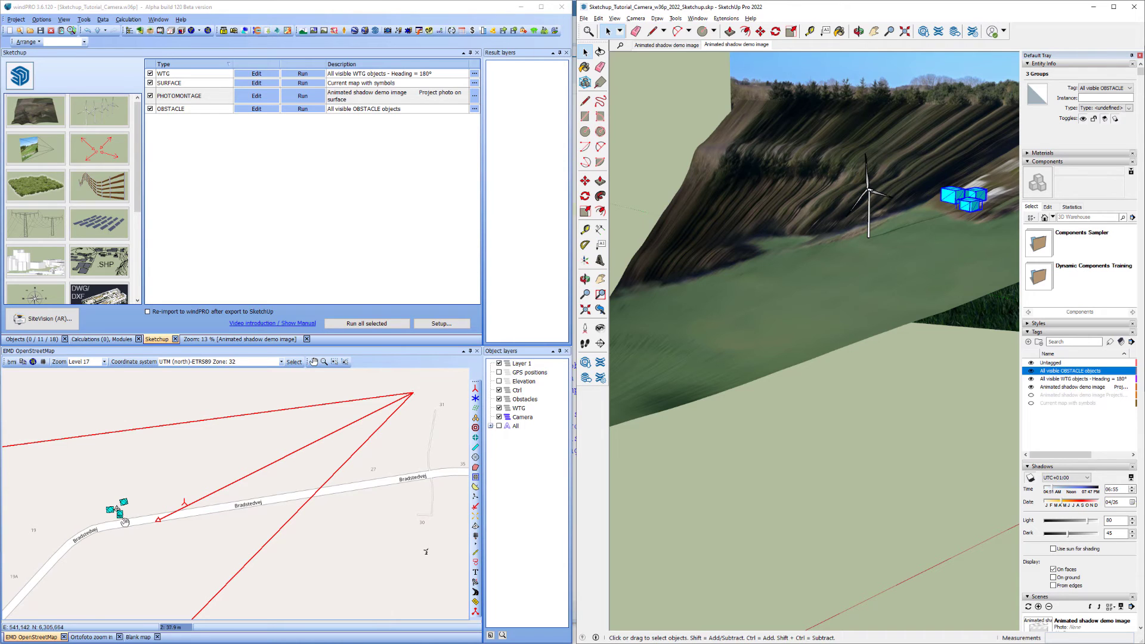
pyautogui.click(499, 400)
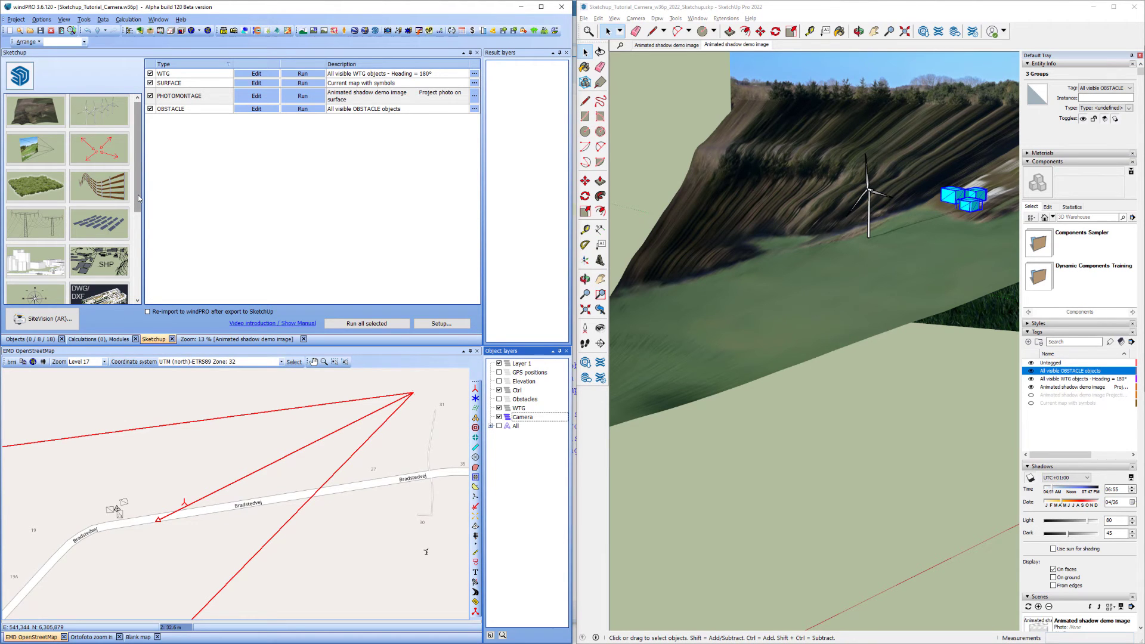
# Add a 3D object exporter that projects the "Animated shadow demo image" photomontage as texture on all selected 3D objects.
pyautogui.moveTo(139, 198); pyautogui.dragTo(138, 278)
pyautogui.click(47, 258)
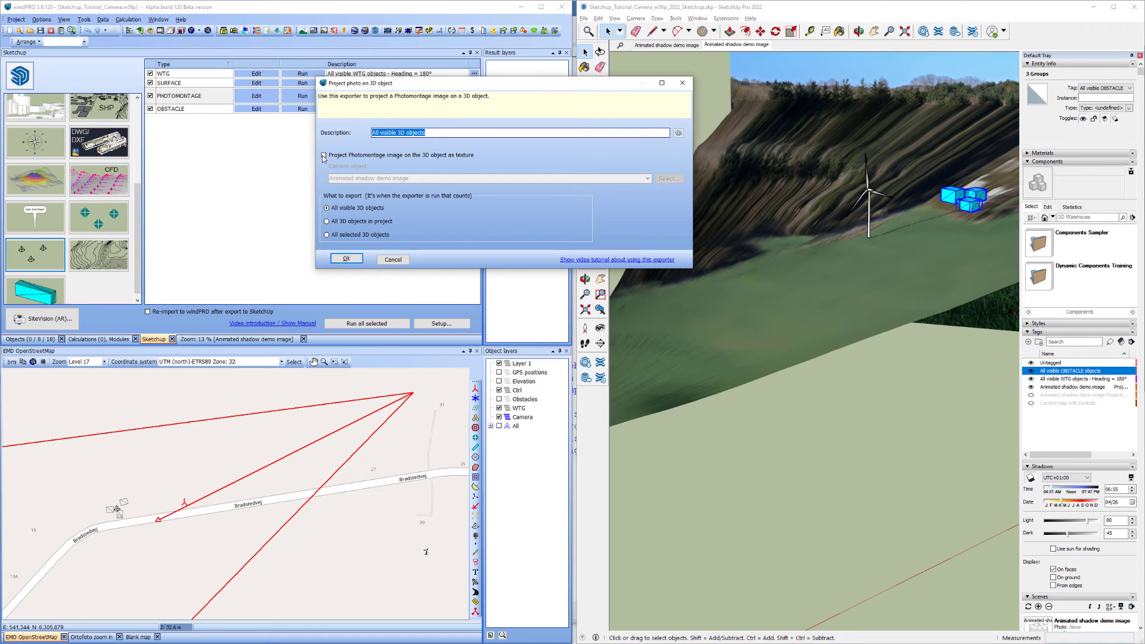
pyautogui.click(324, 155)
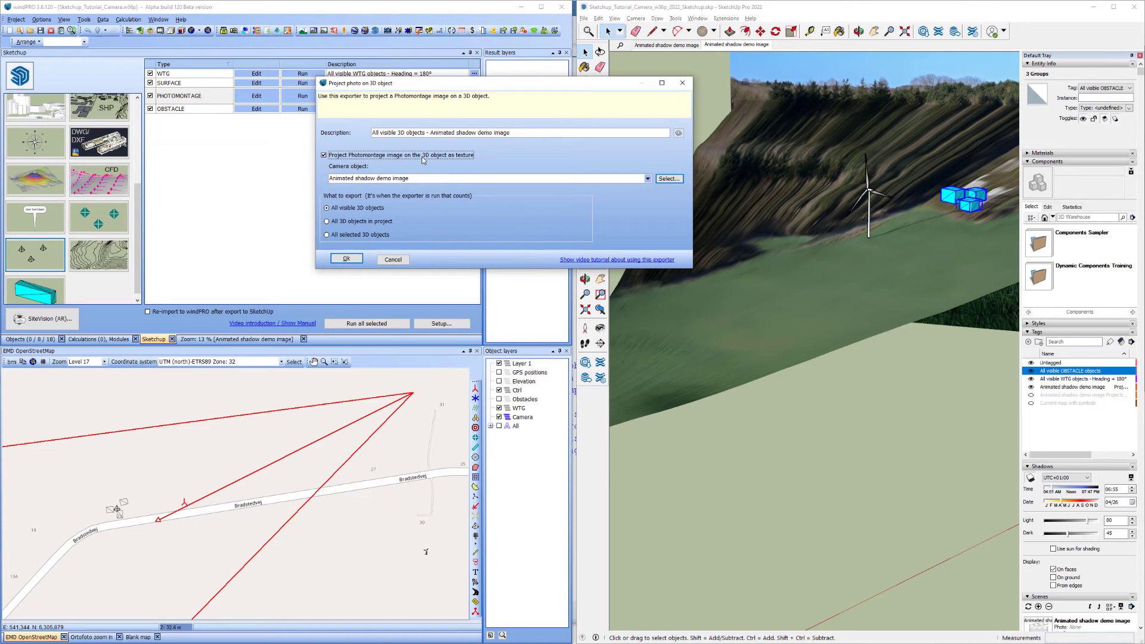
pyautogui.click(380, 180)
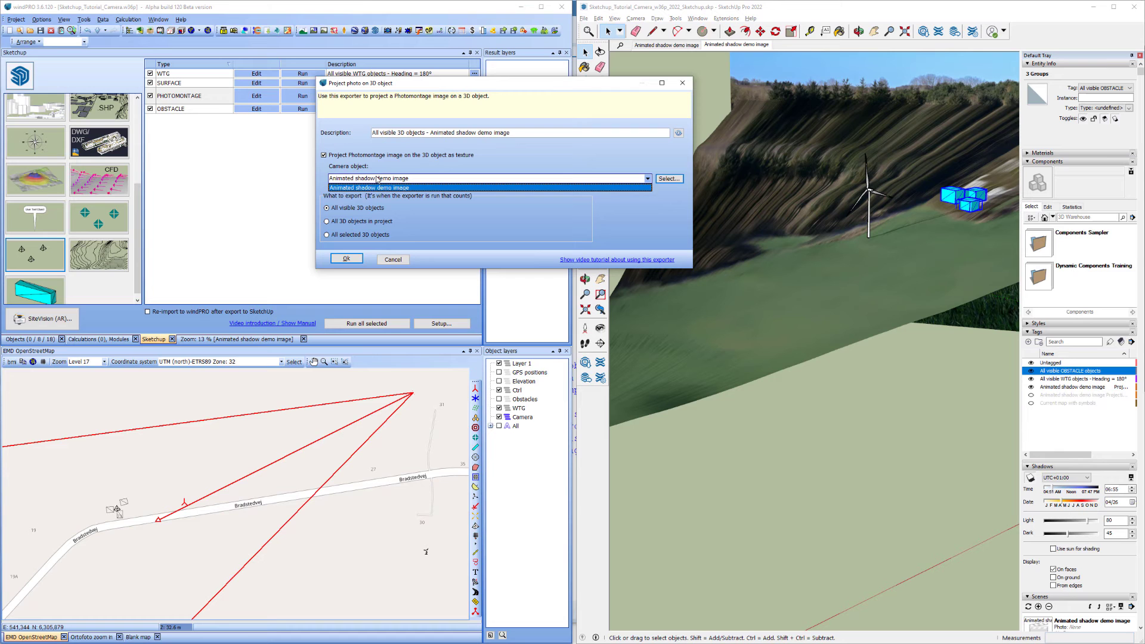
pyautogui.click(367, 187)
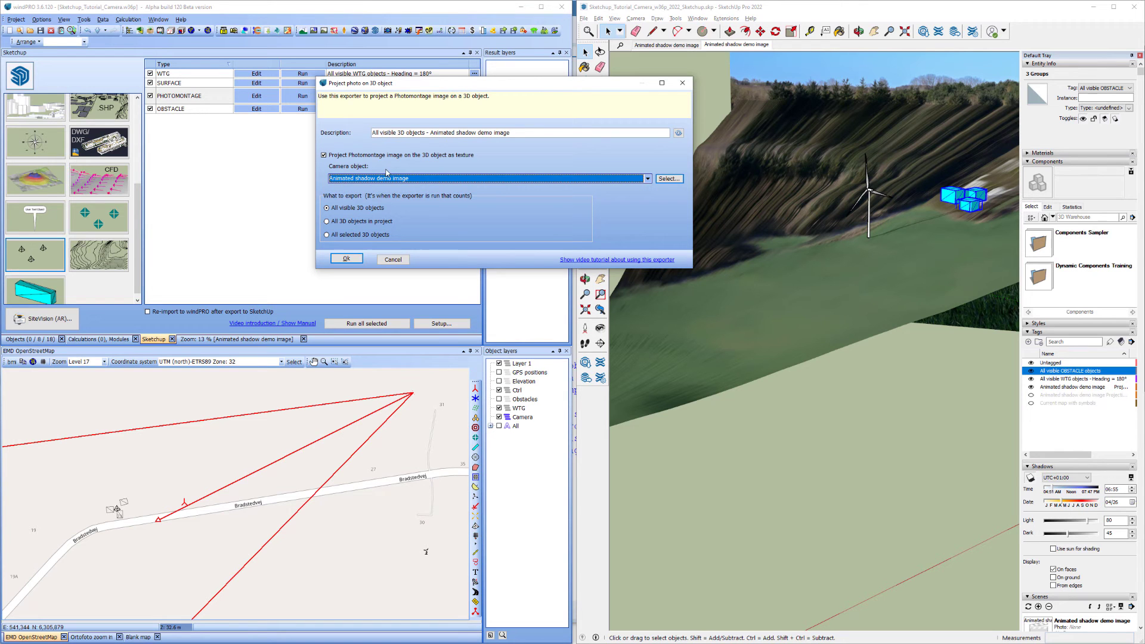
pyautogui.click(327, 235)
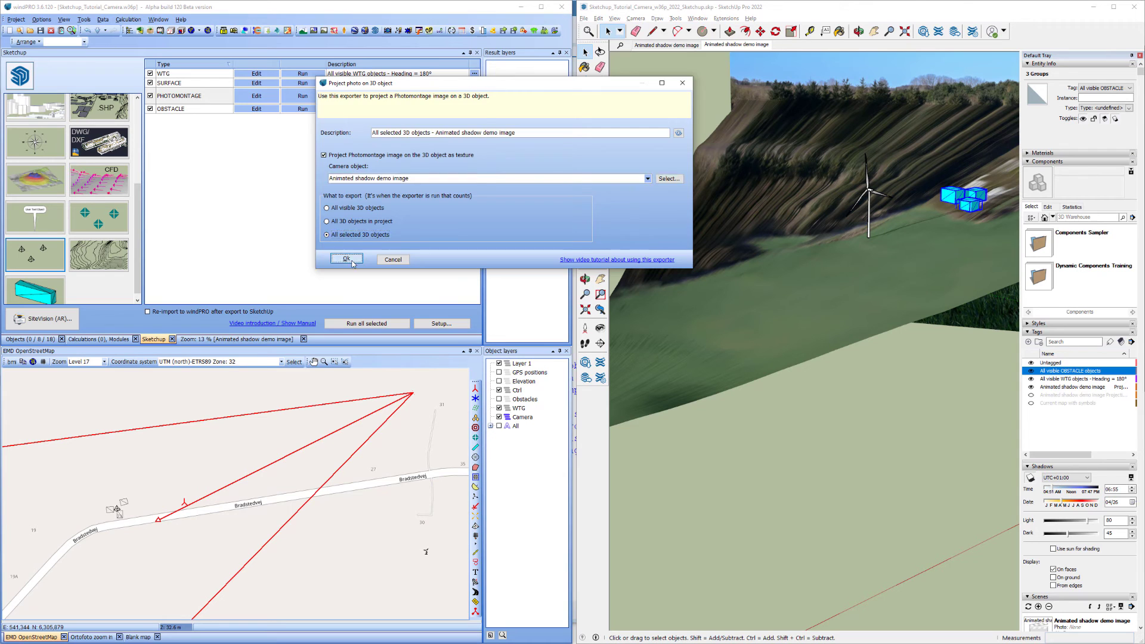
pyautogui.click(351, 261)
# Select the imported 3D object on the windPRO map and run its 3D-OBJECT export without editing the textures.
pyautogui.click(115, 511)
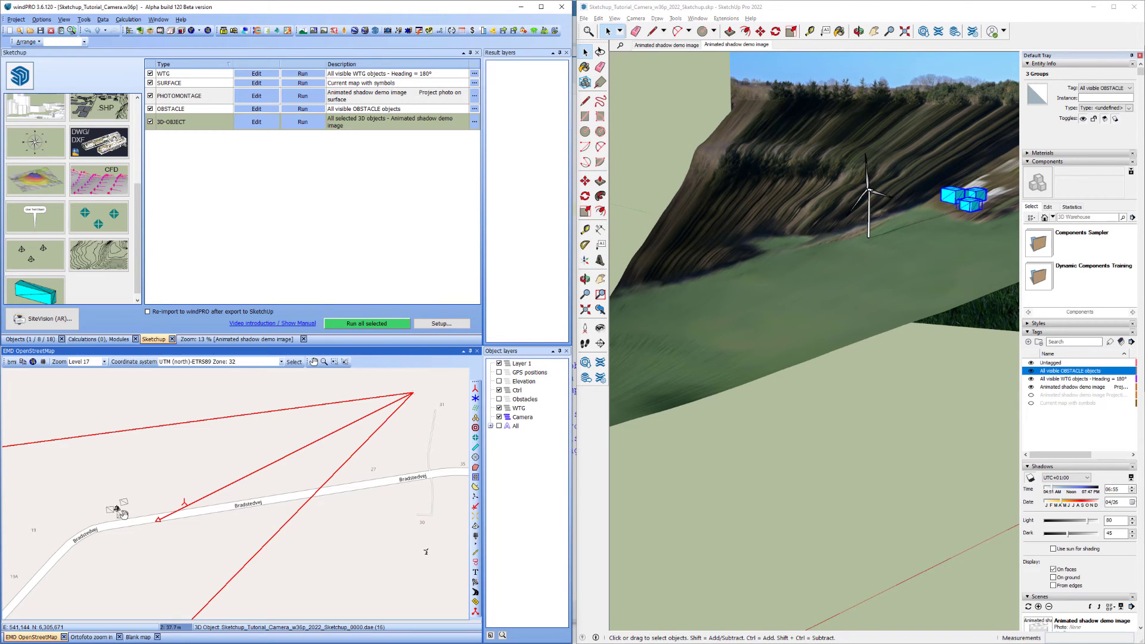
pyautogui.click(306, 125)
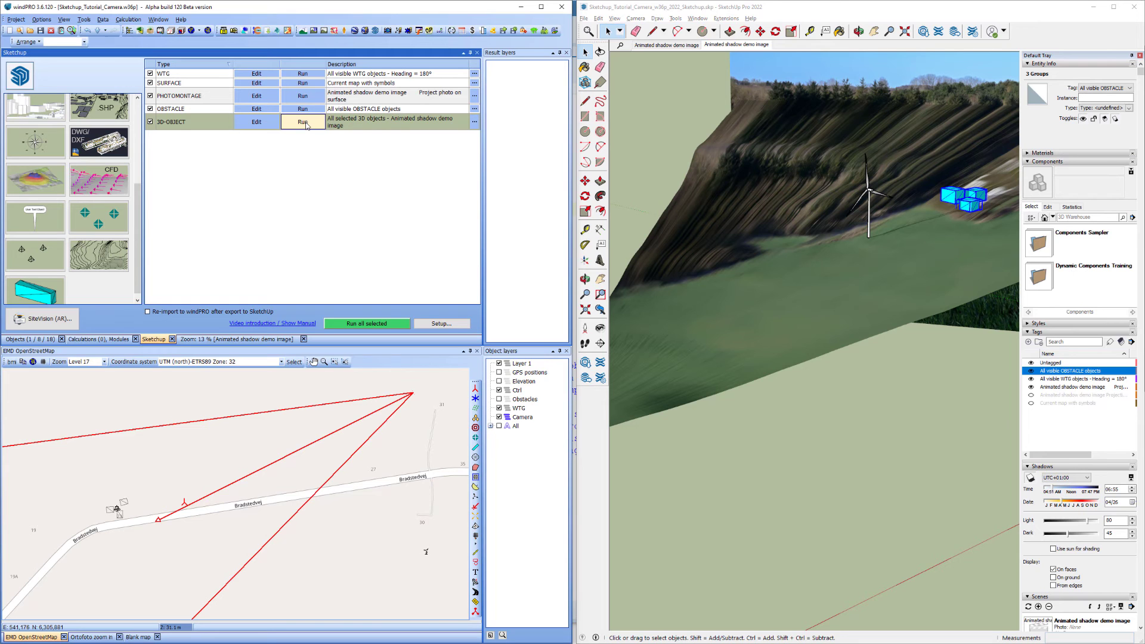
pyautogui.click(303, 122)
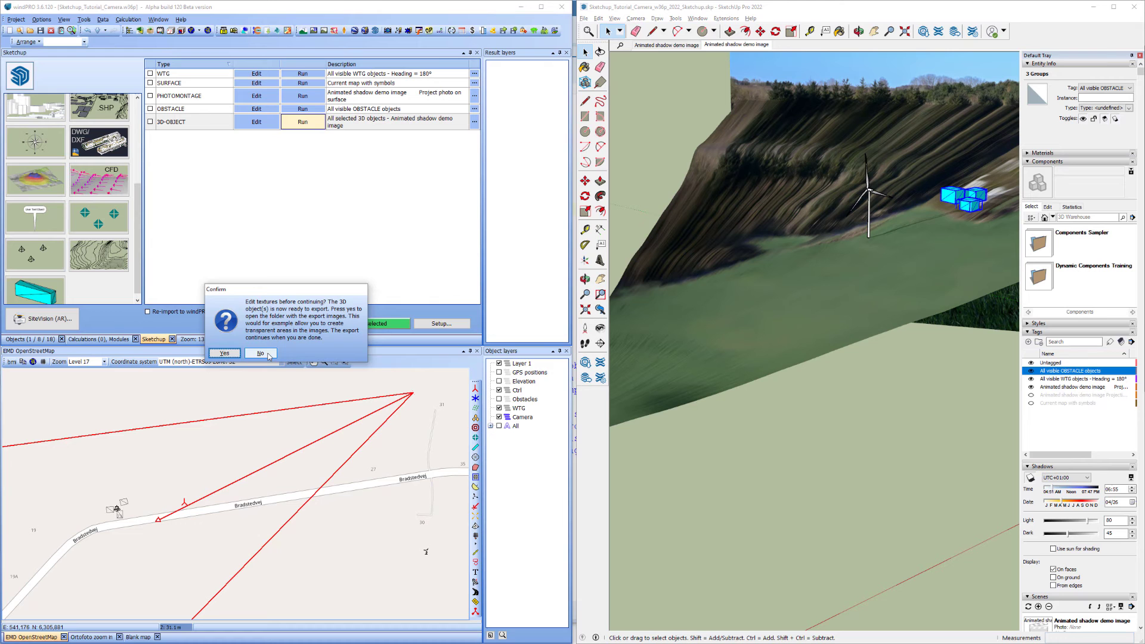
pyautogui.click(261, 353)
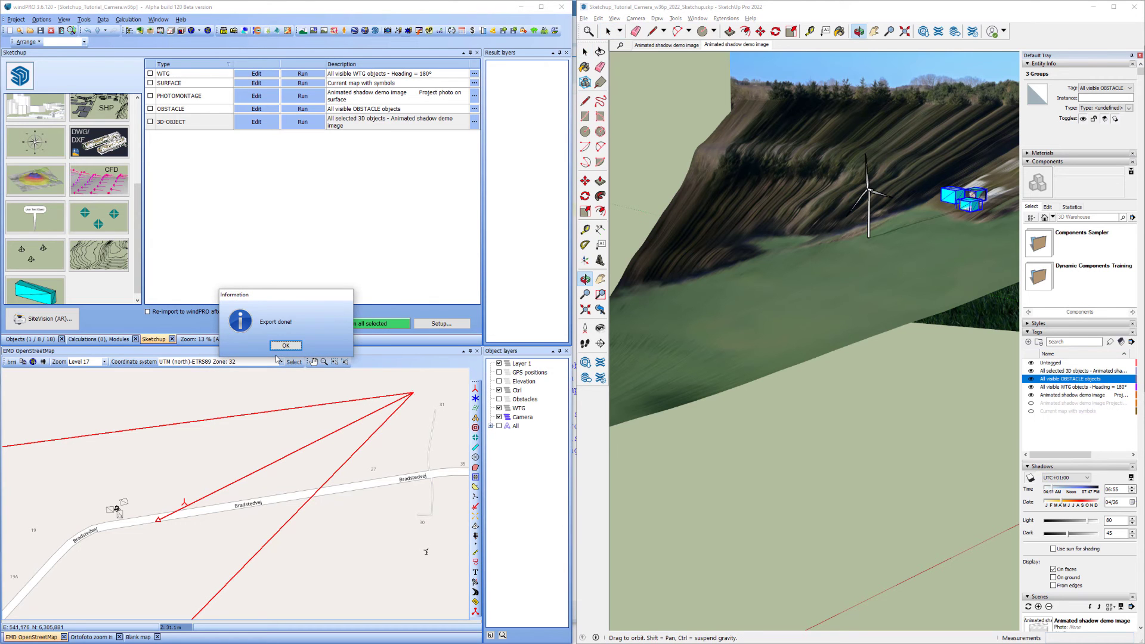
pyautogui.click(286, 346)
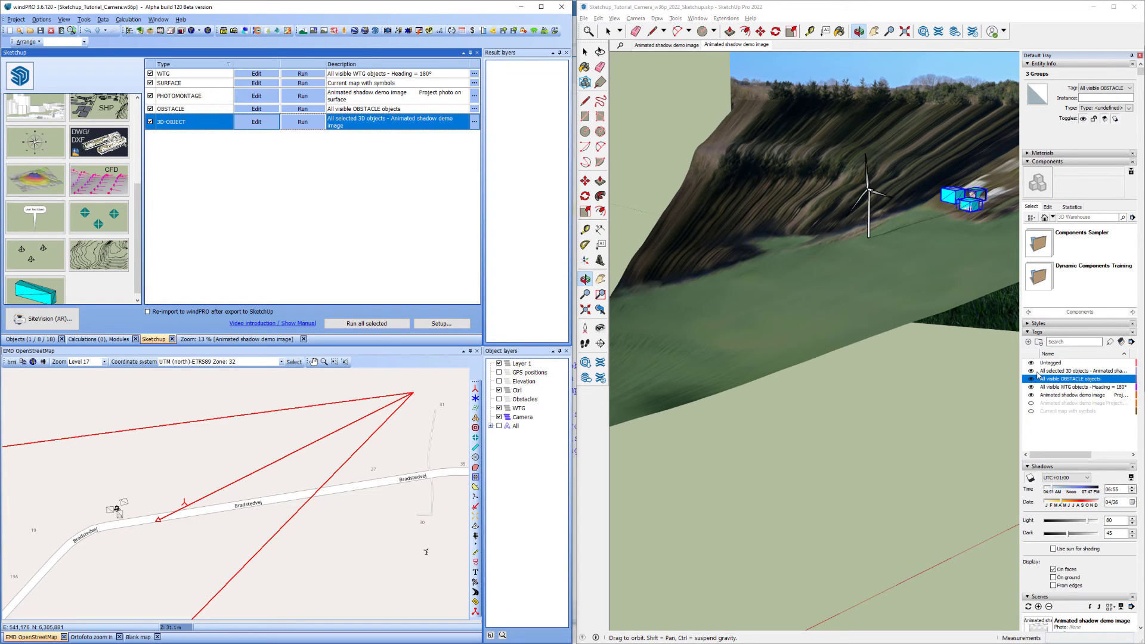
# Hide the "All visible OBSTACLE objects" tag in SketchUp, leaving the tag of the exported 3D objects shown.
pyautogui.click(1055, 371)
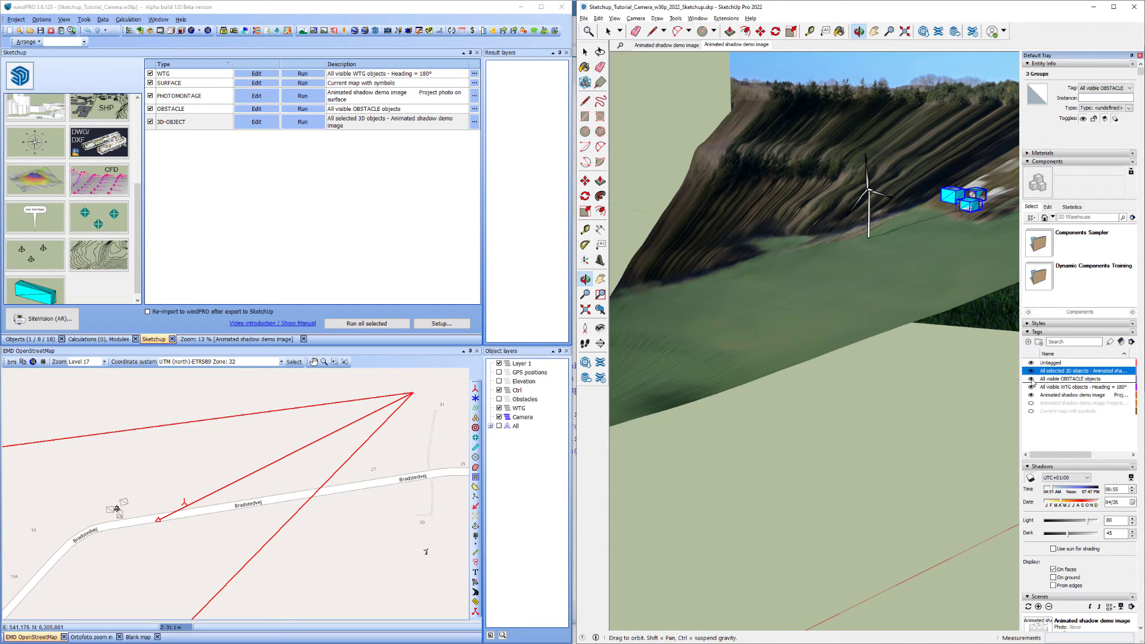
pyautogui.click(1033, 382)
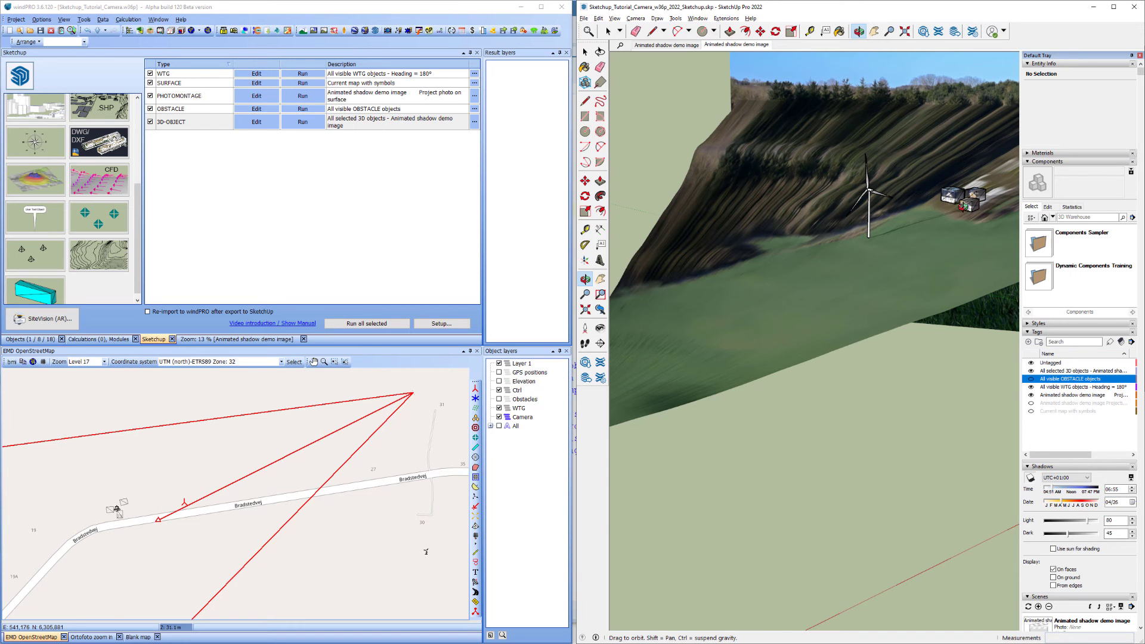
# Return to the photomontage camera scene and turn off the edge style that outlines the wind turbine and the 3D objects.
pyautogui.scroll(5, 961, 205)
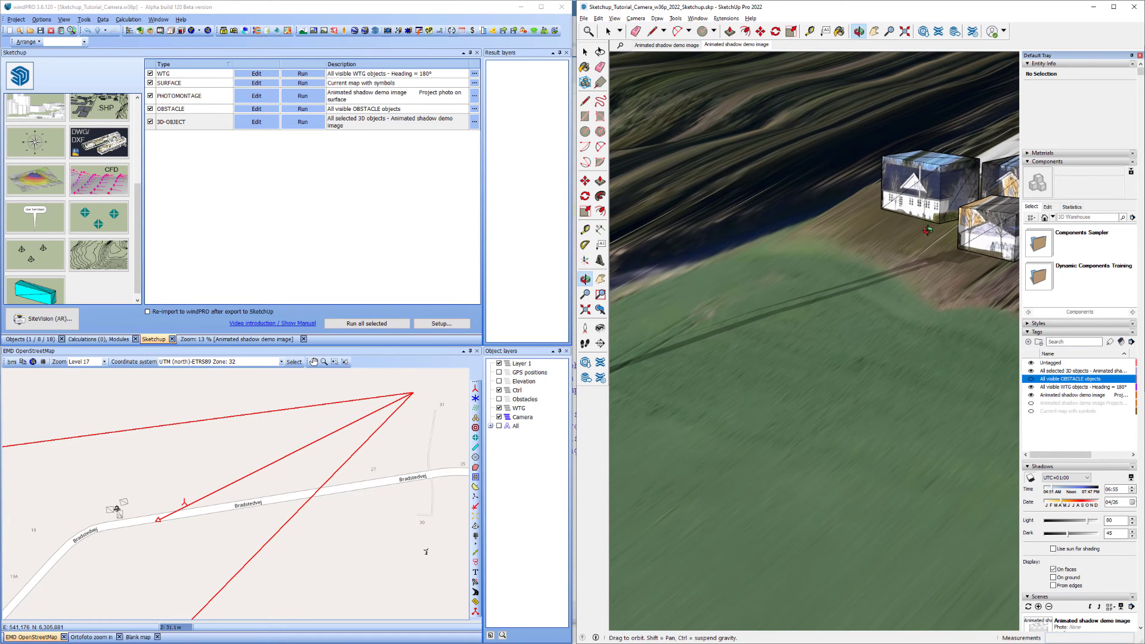
pyautogui.keyDown('shift'); pyautogui.moveTo(927, 230); pyautogui.dragTo(855, 237, button='middle'); pyautogui.keyUp('shift')
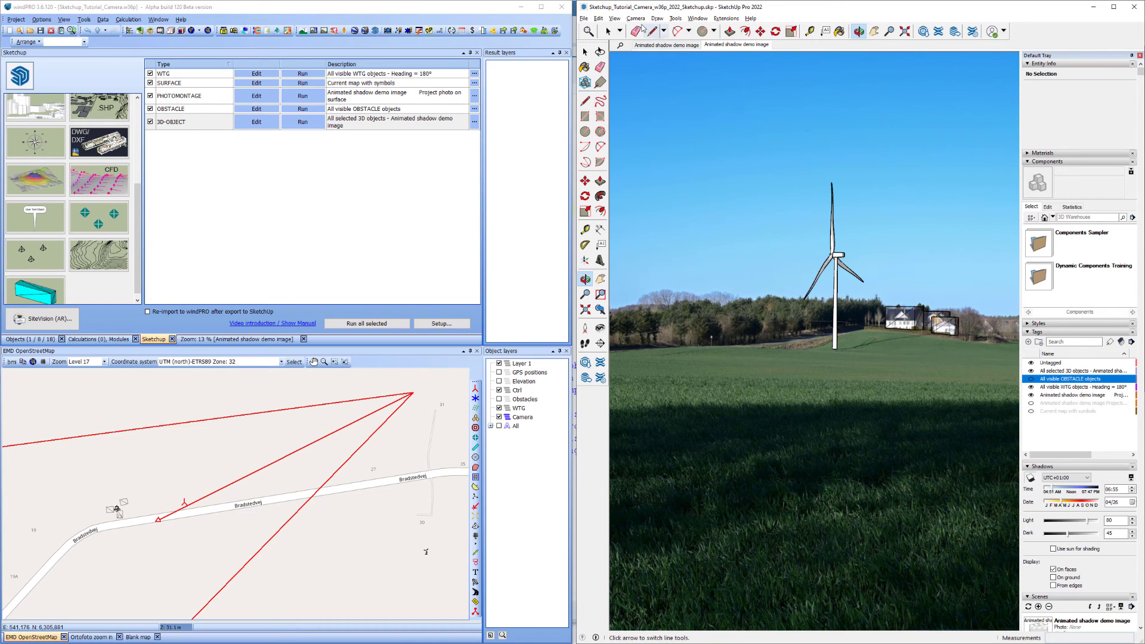
pyautogui.click(598, 17)
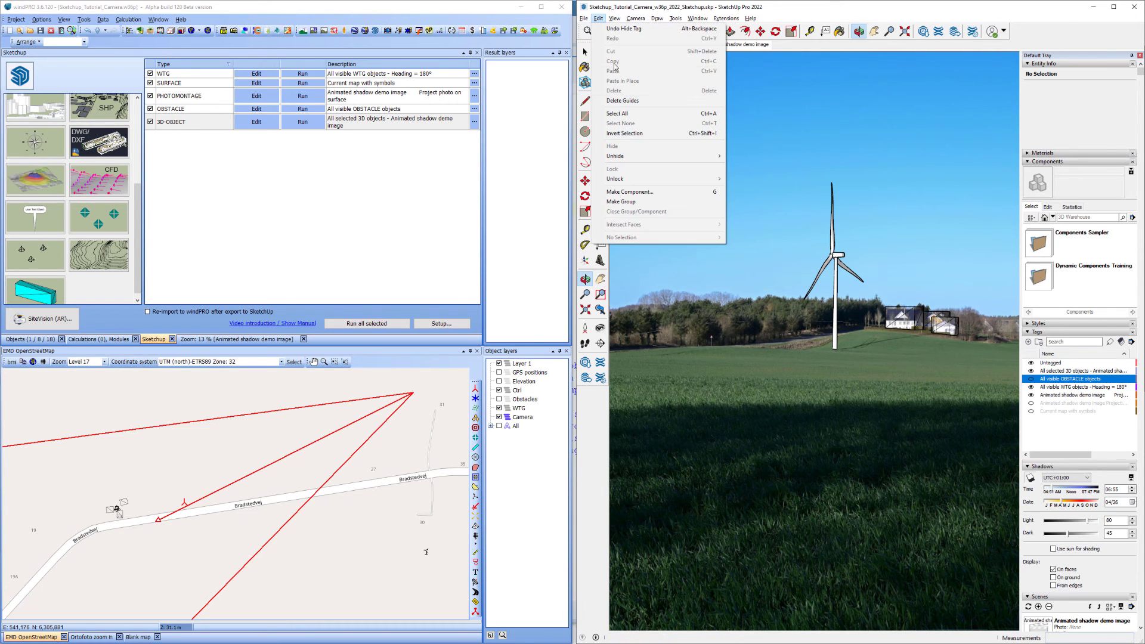
pyautogui.moveTo(615, 18)
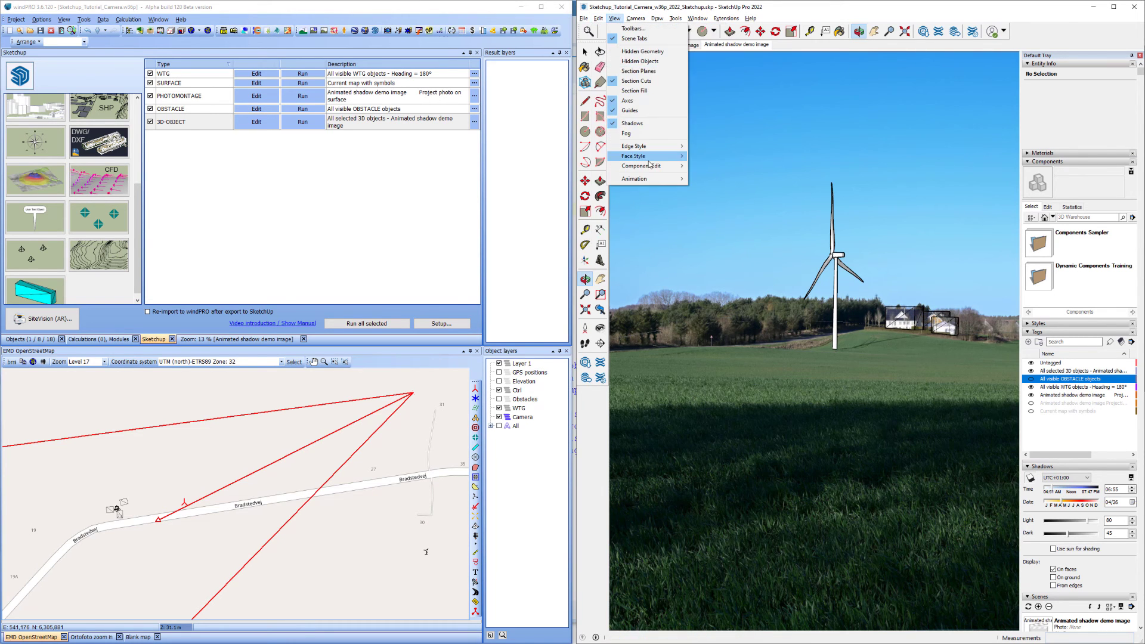
pyautogui.moveTo(664, 150)
pyautogui.click(614, 18)
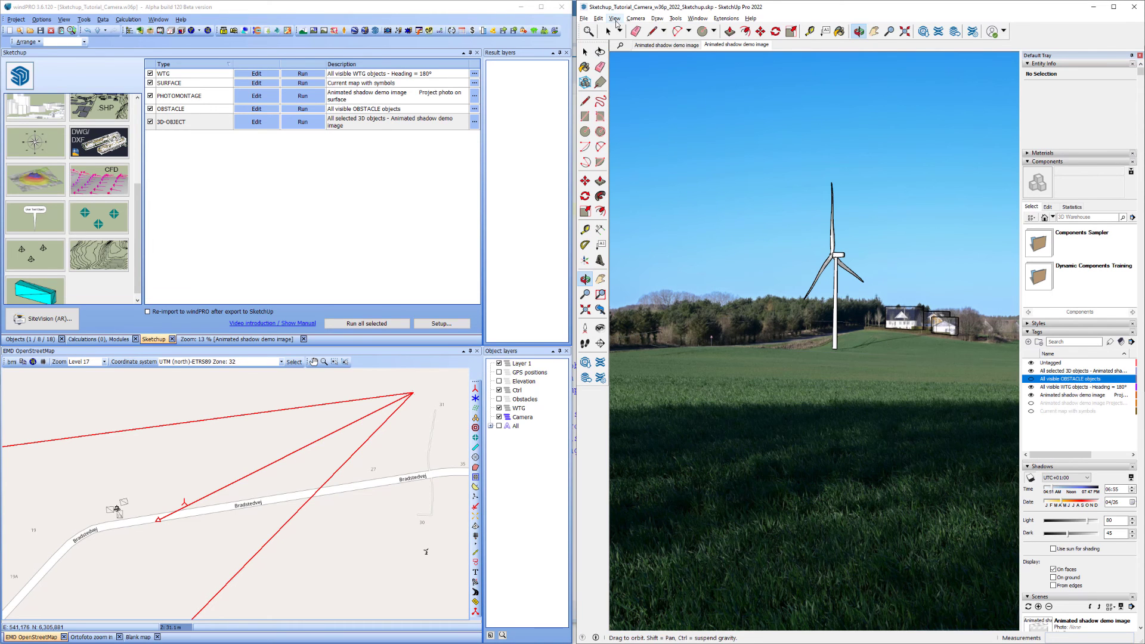
pyautogui.click(616, 22)
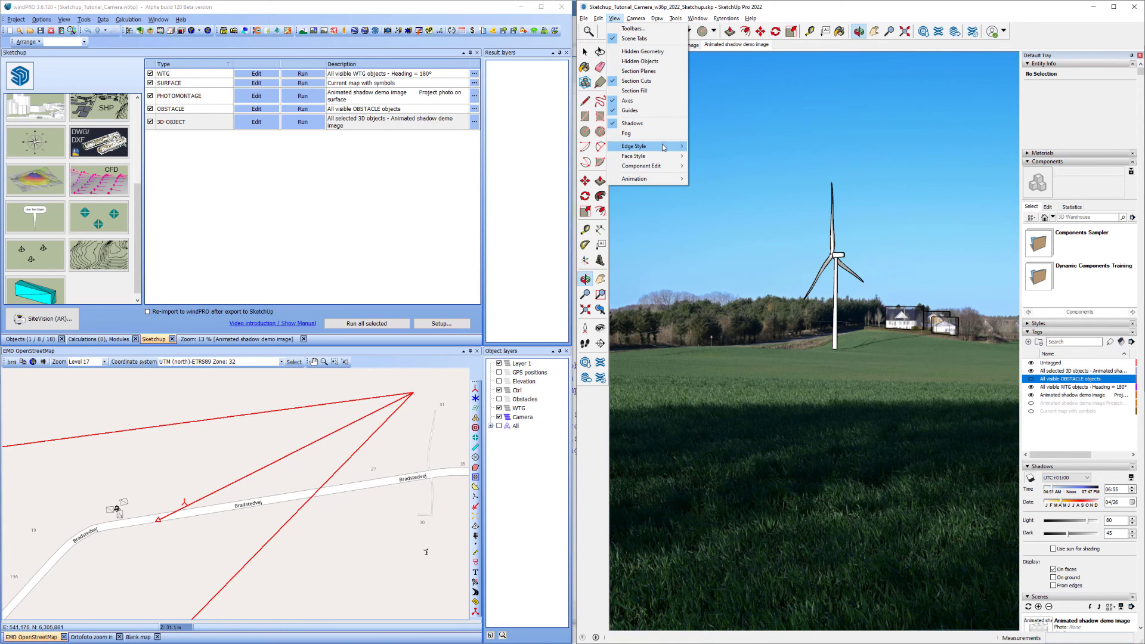
pyautogui.moveTo(650, 146)
pyautogui.click(711, 170)
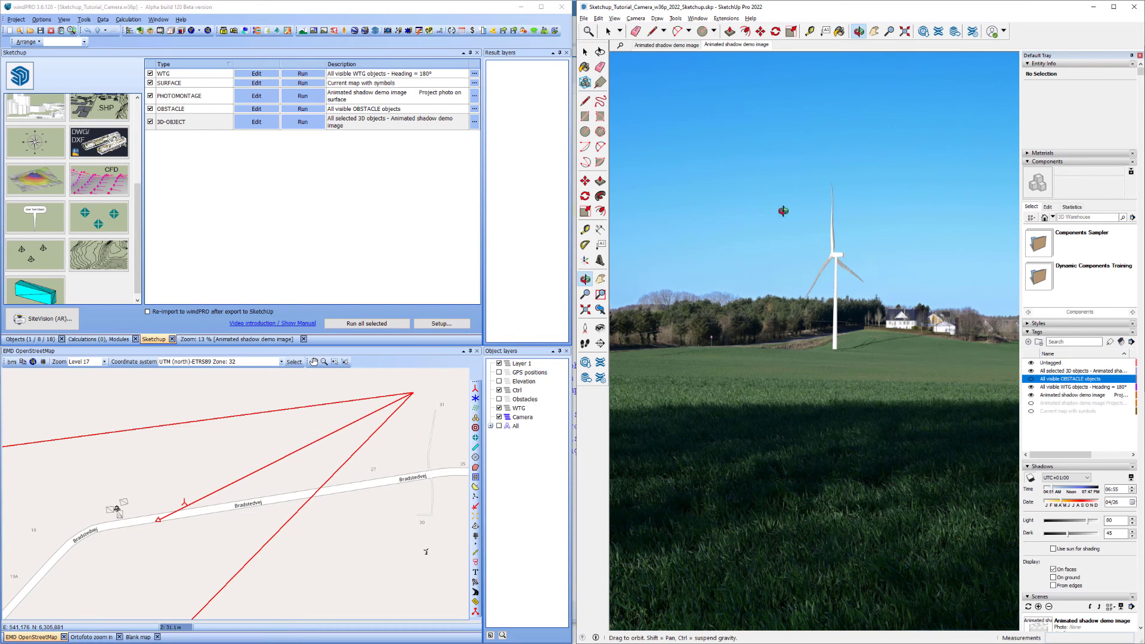
# Start the rotor rotation of the wind turbine with the Rotate wtgs command.
pyautogui.click(675, 19)
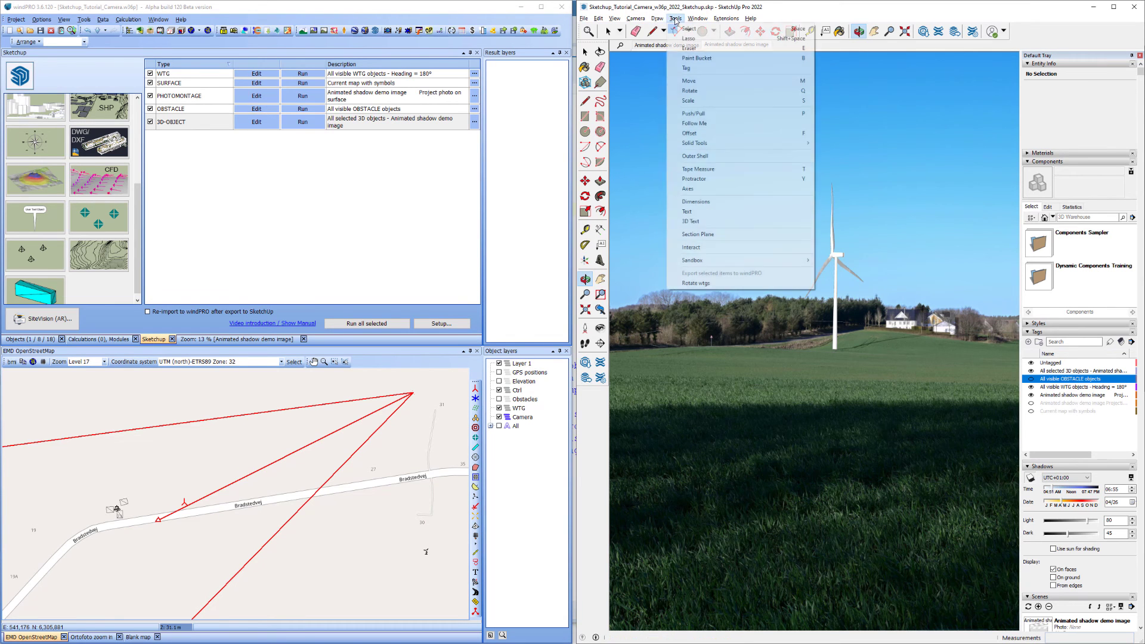
pyautogui.click(697, 284)
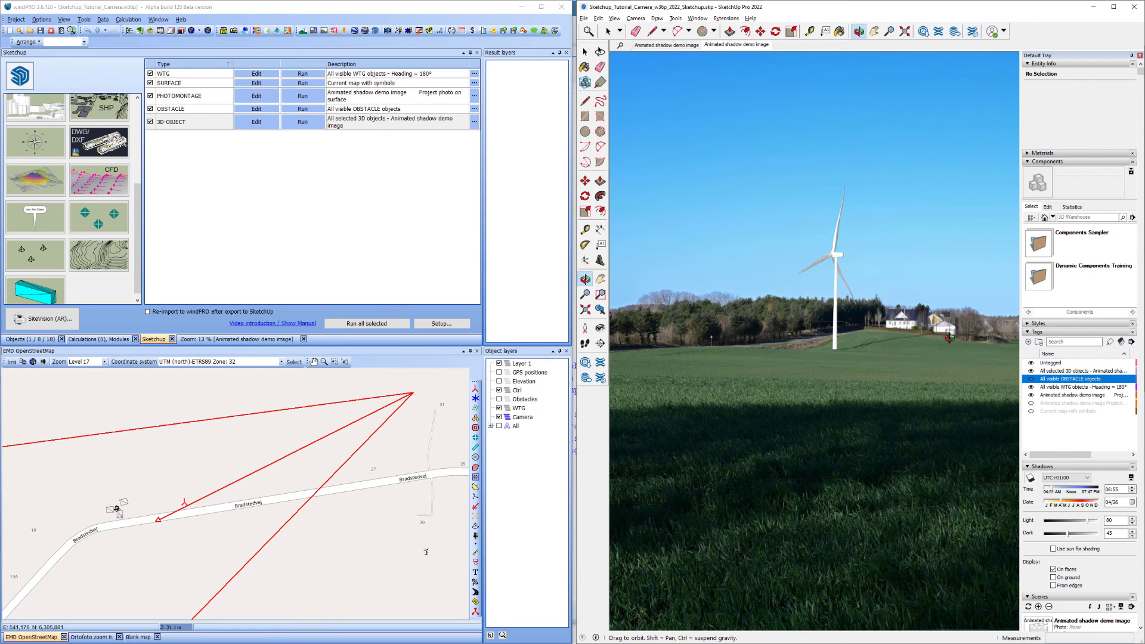
pyautogui.scroll(5, 58, 205)
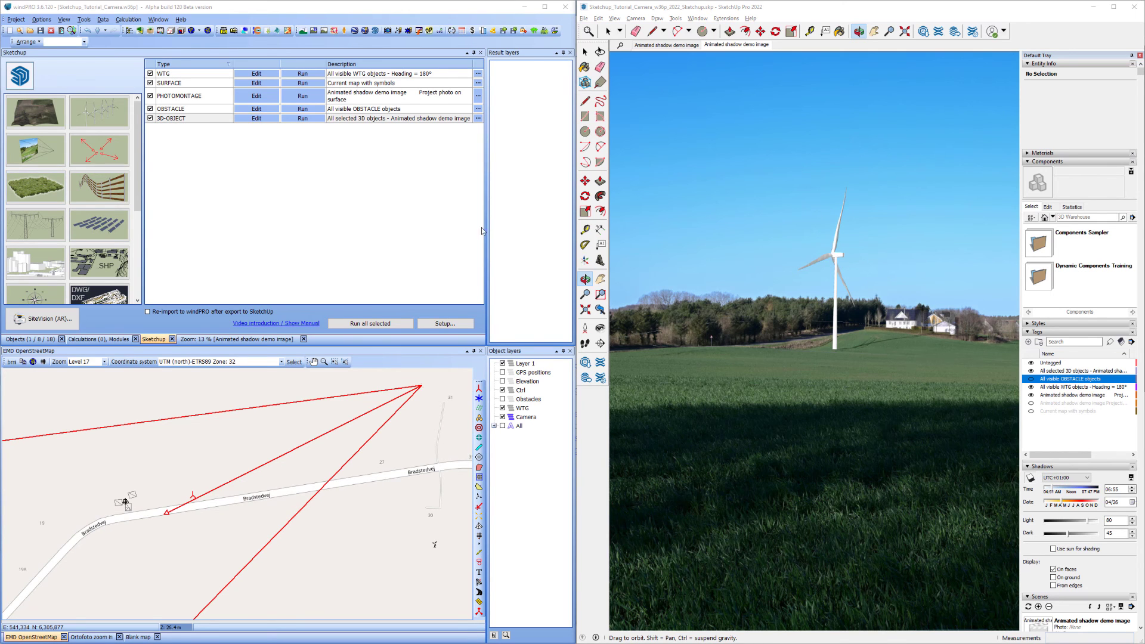
# Enable "Use maximum texture size" in the OpenGL preferences, accepting the slowdown warning.
pyautogui.click(697, 18)
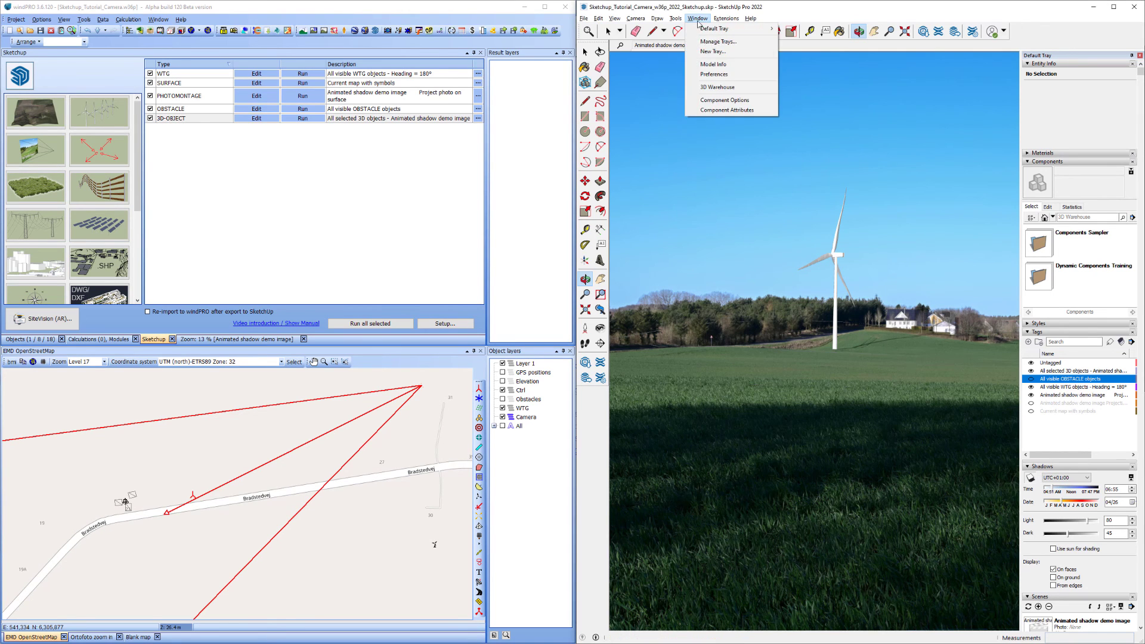
pyautogui.click(715, 75)
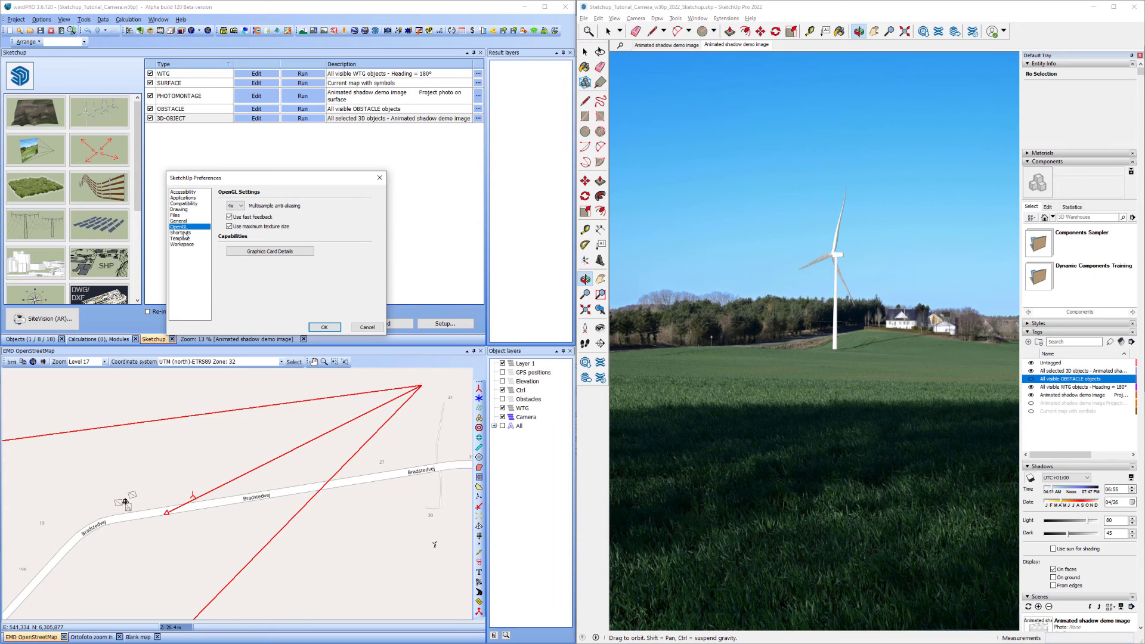
pyautogui.click(229, 228)
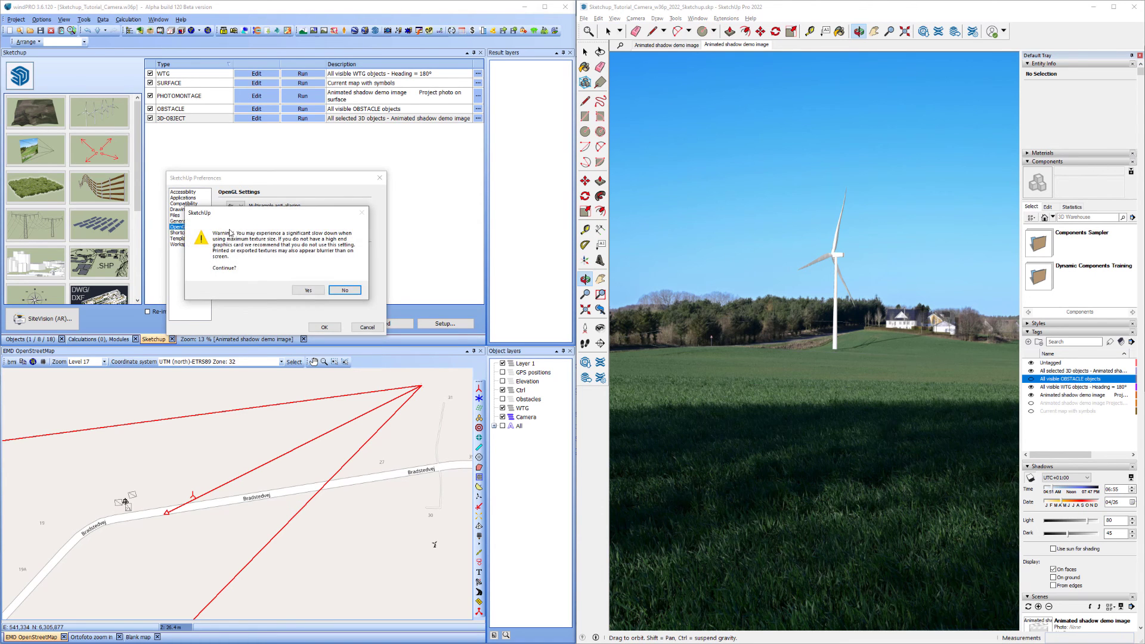
pyautogui.click(309, 291)
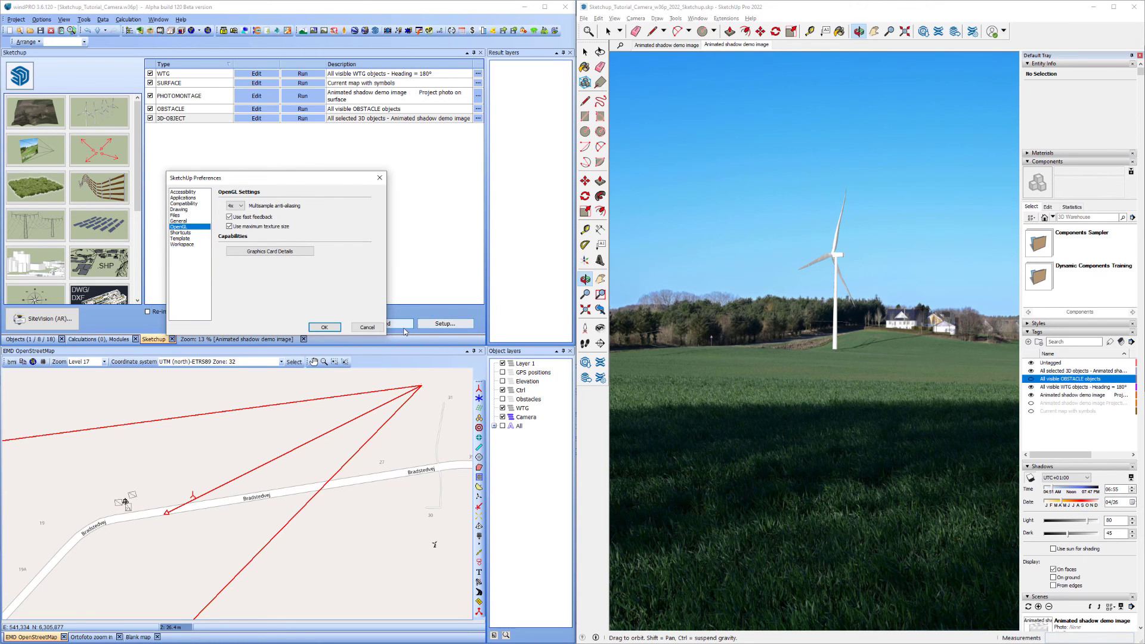
pyautogui.click(324, 326)
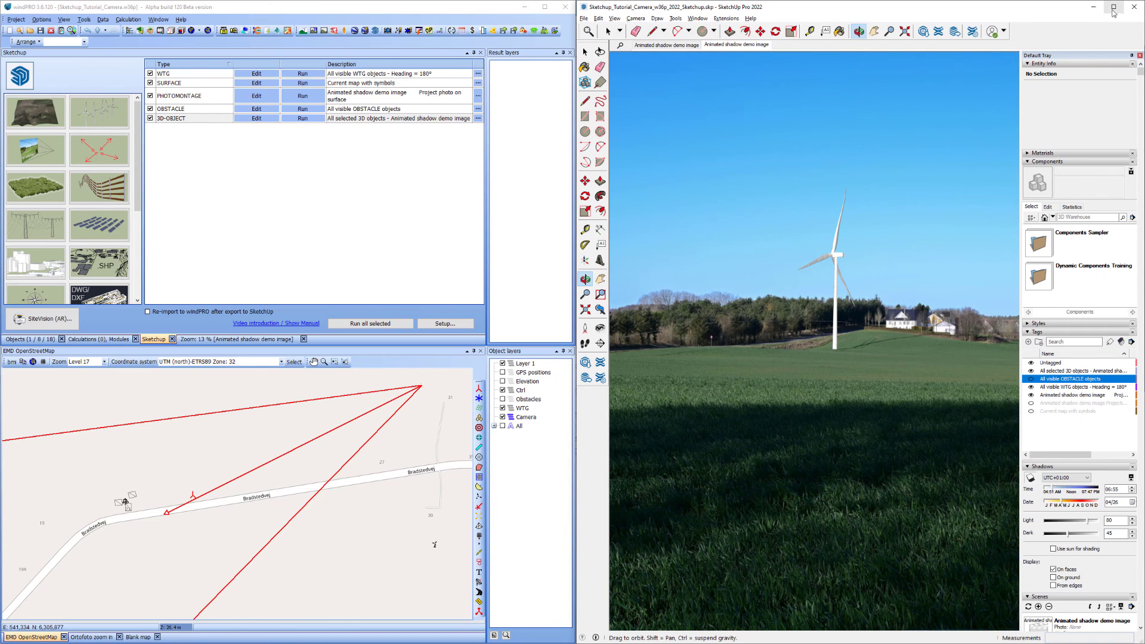
# Try out the 2D graphic export options with "Use view size" switched off, and cancel the export.
pyautogui.click(583, 18)
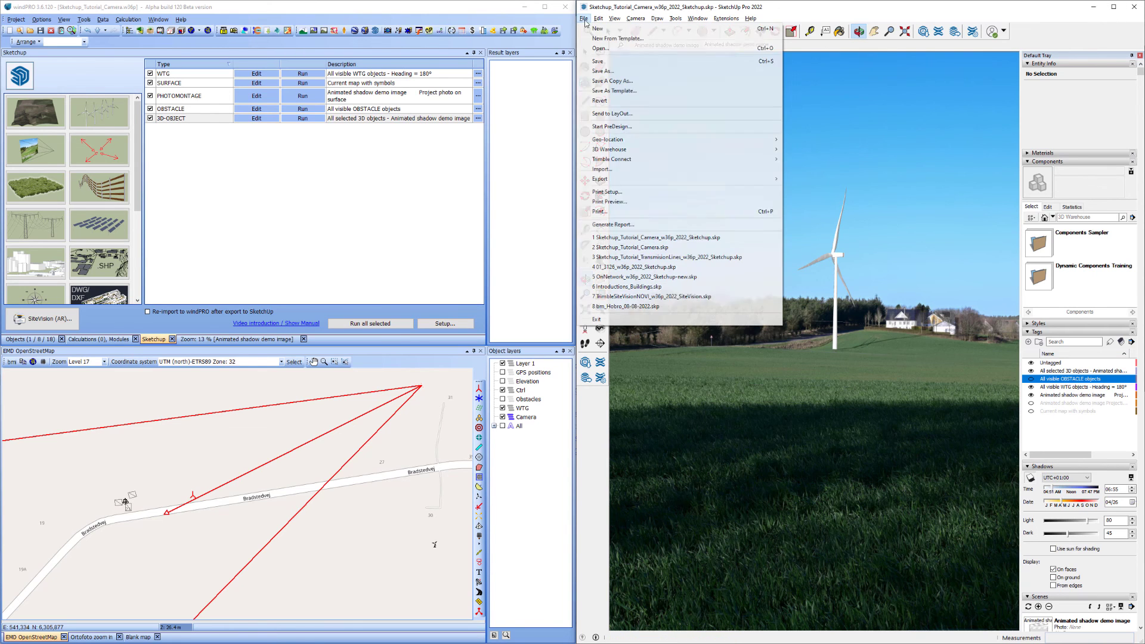
pyautogui.moveTo(634, 180)
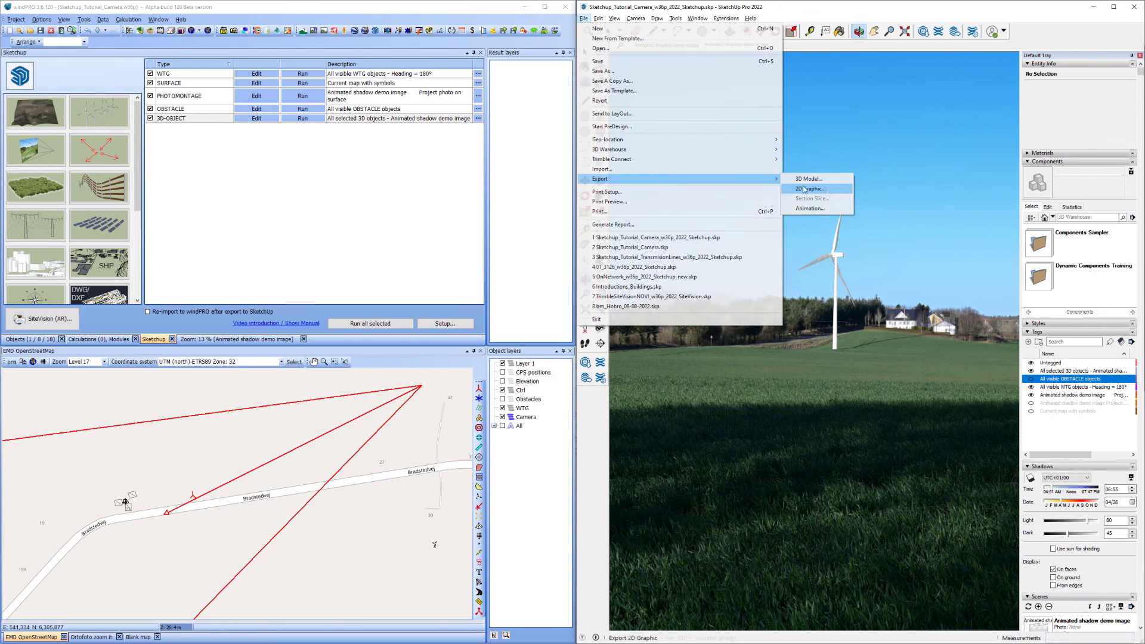
pyautogui.click(826, 192)
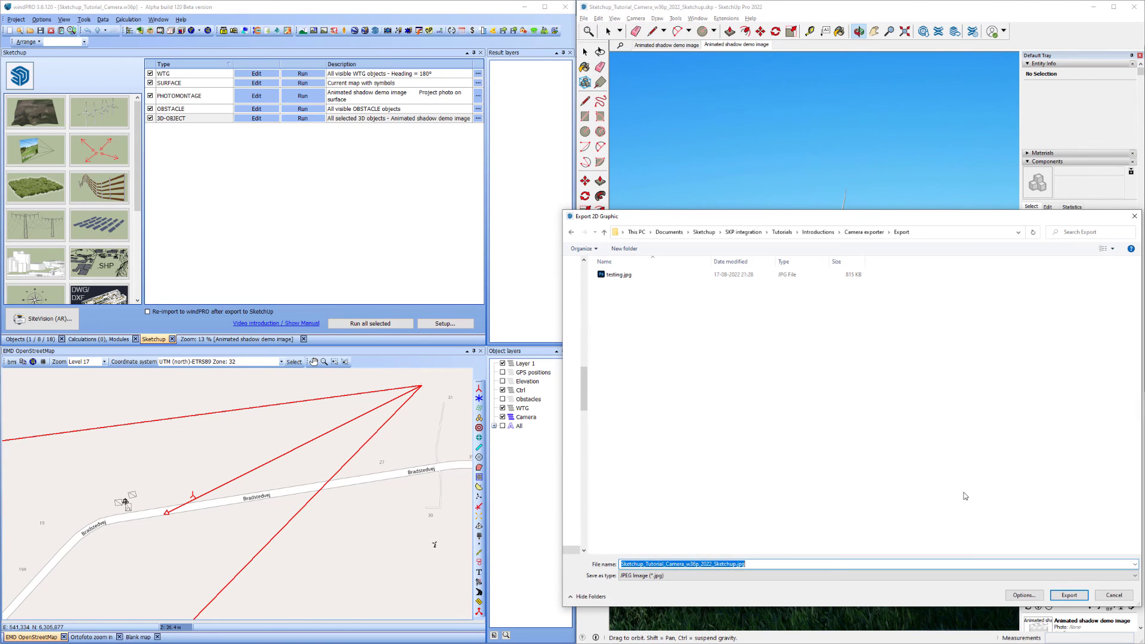
pyautogui.click(1032, 597)
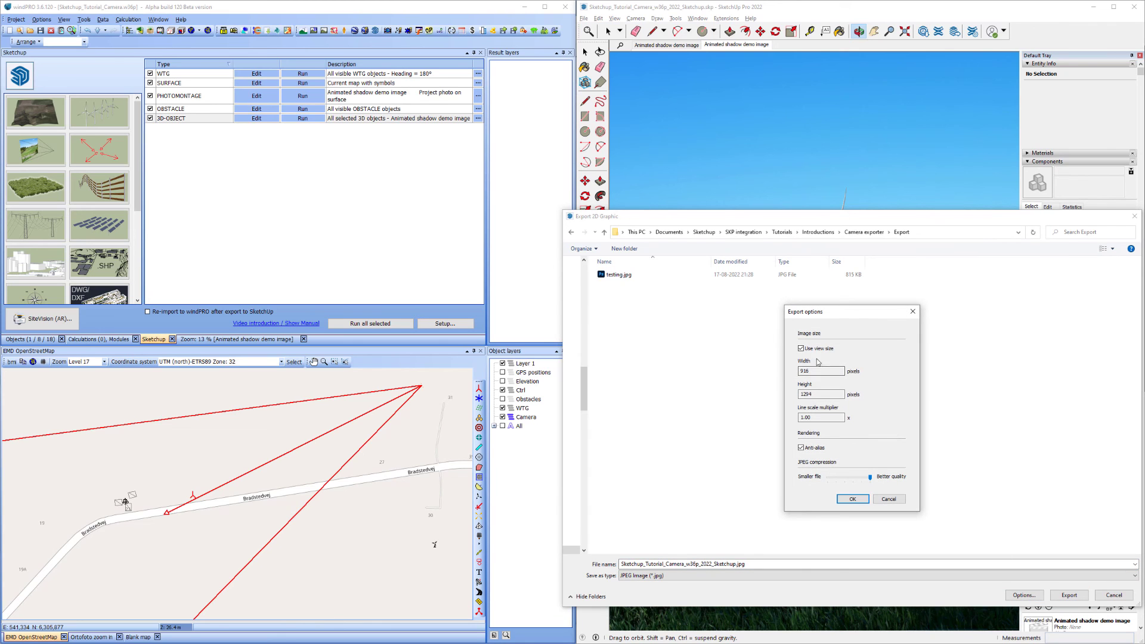
pyautogui.click(801, 349)
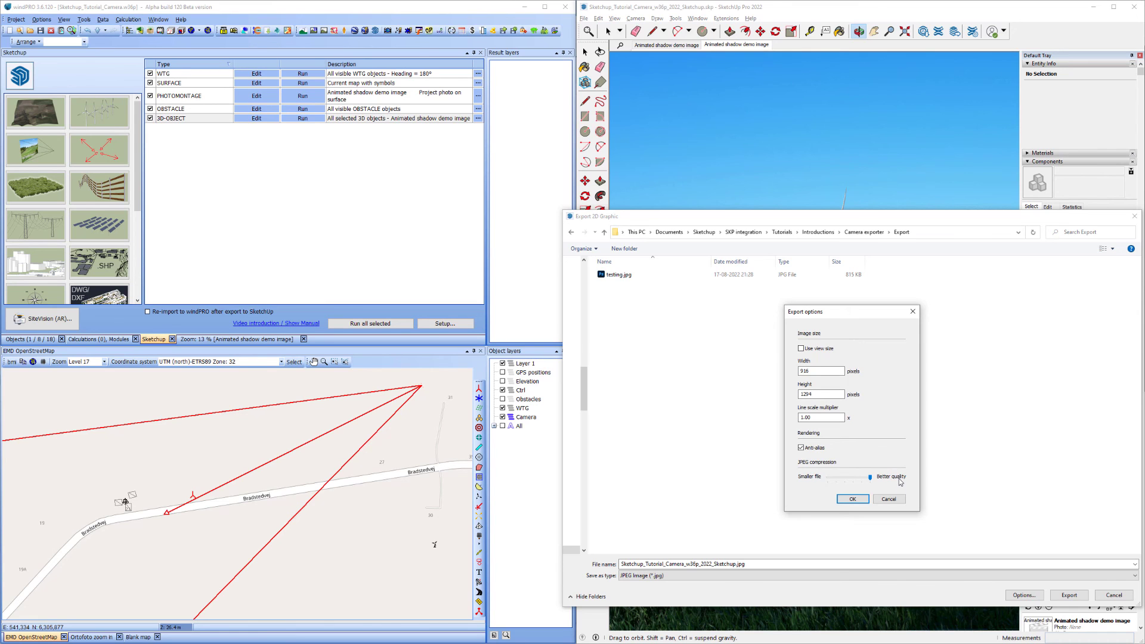
pyautogui.click(890, 499)
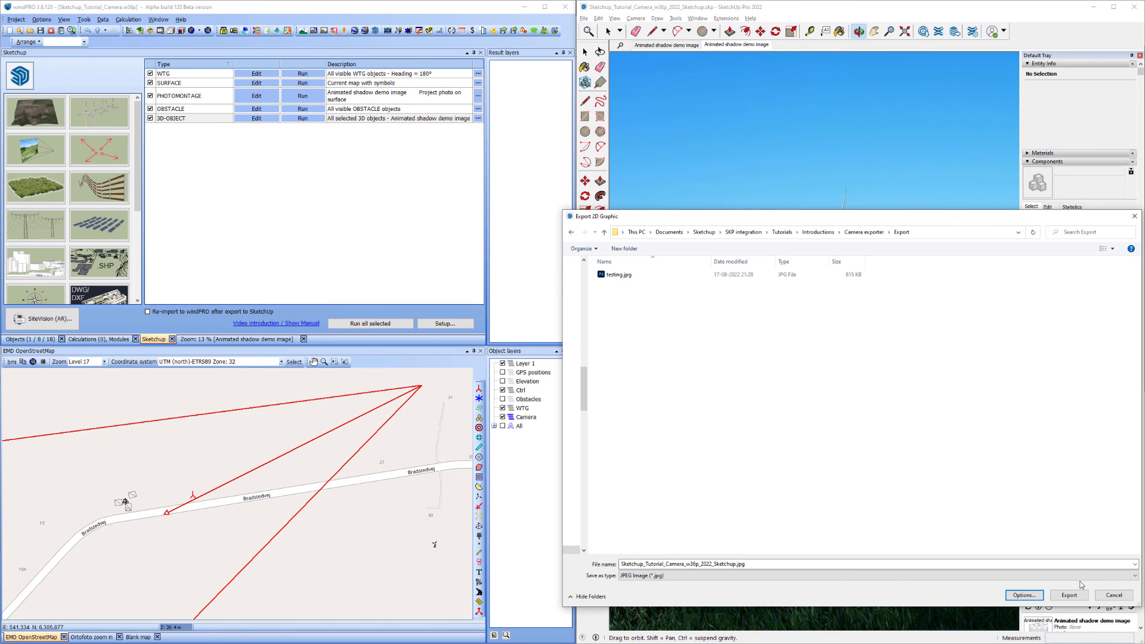
pyautogui.click(1113, 595)
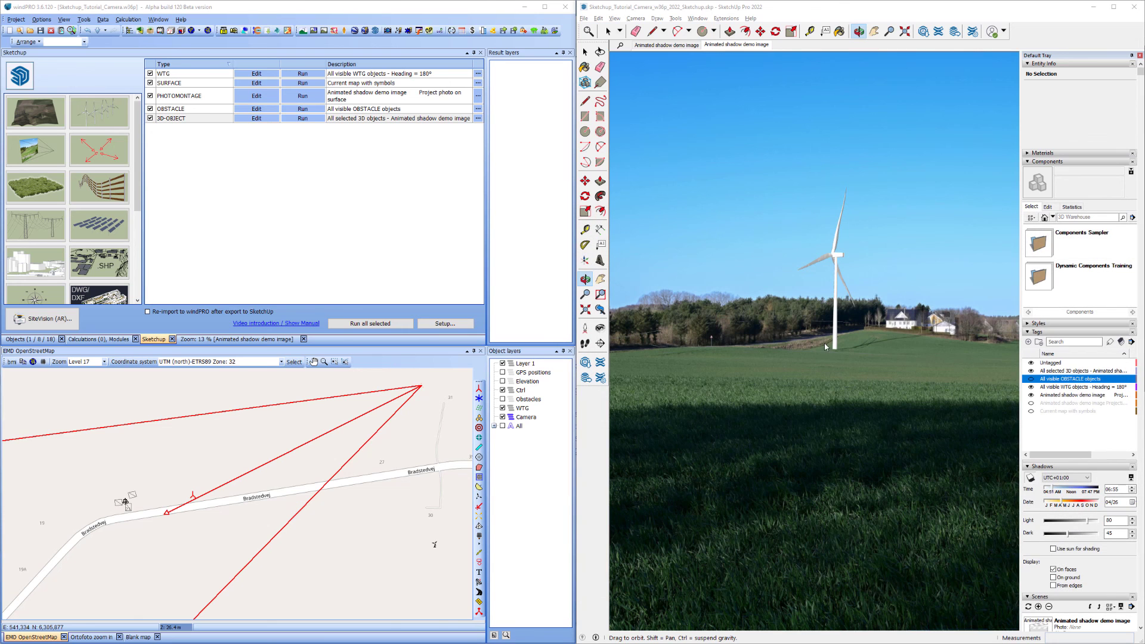